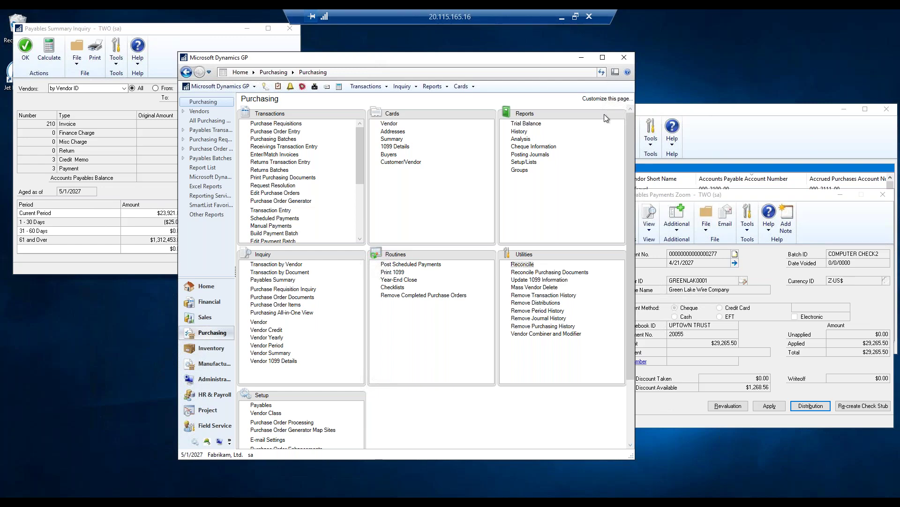
View the user date setting and close it without changes.
click(191, 456)
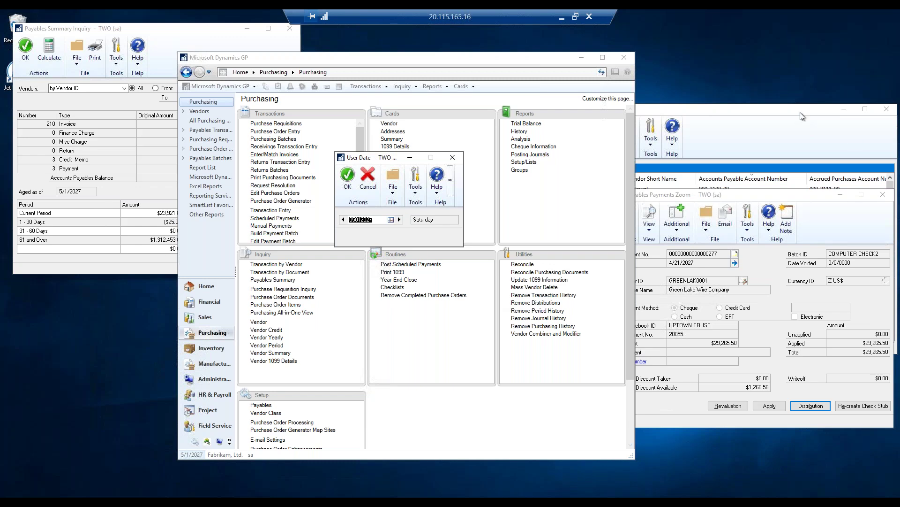
click(454, 157)
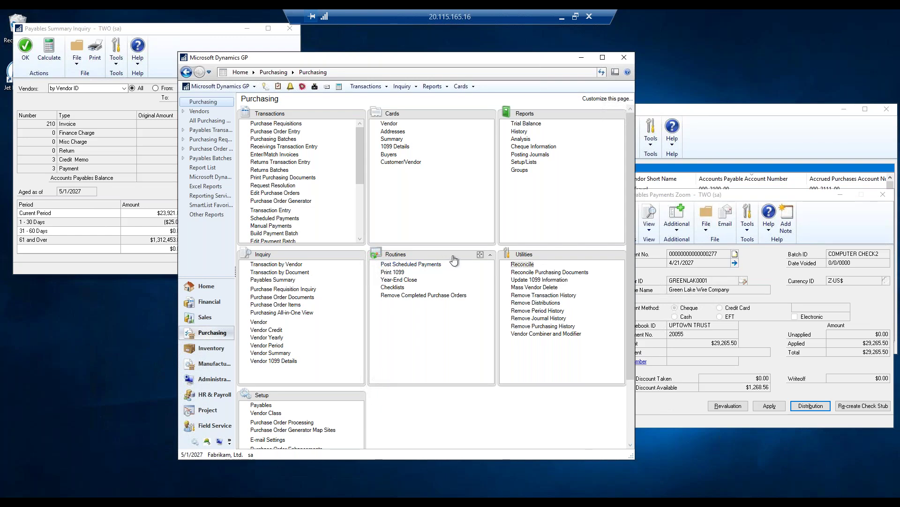
Bring the vendor SmartList into view and examine the vendors' Accounts Payable account numbers.
click(700, 111)
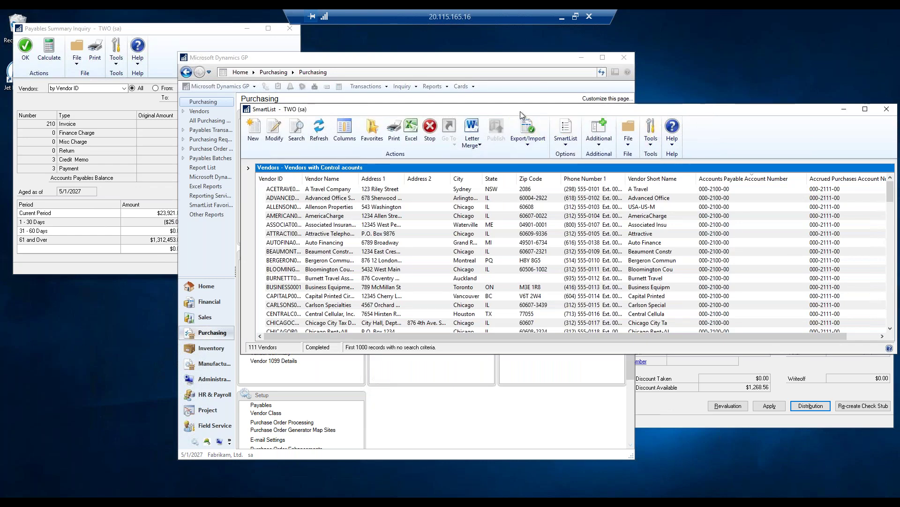
drag(522, 112, 449, 33)
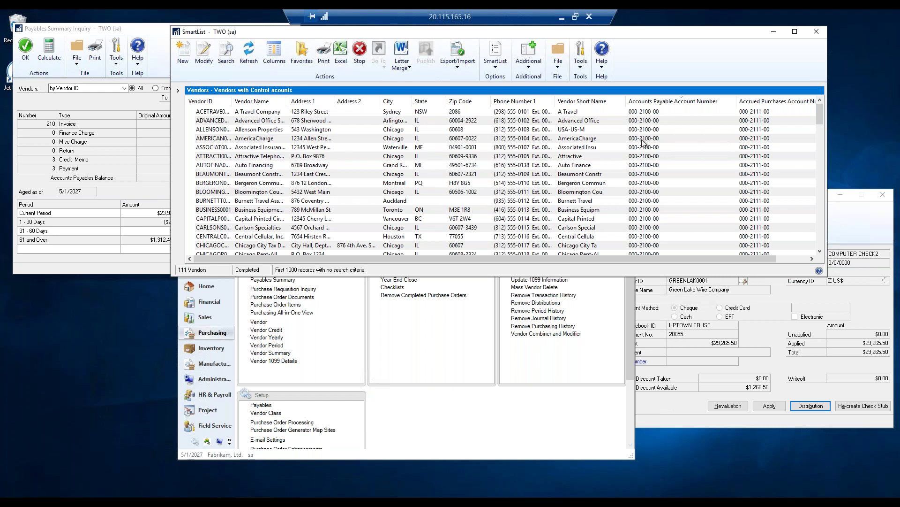
click(440, 366)
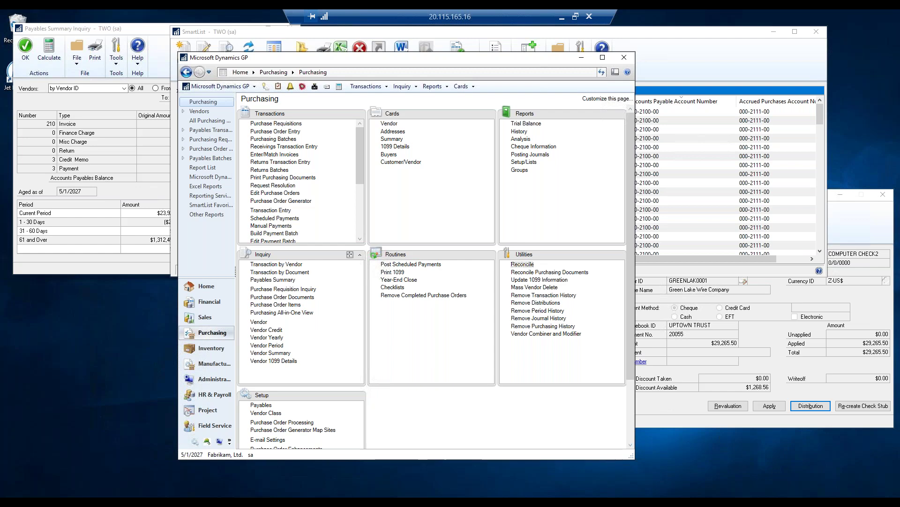
Open the Customers list from the Sales folder in SmartList.
click(700, 58)
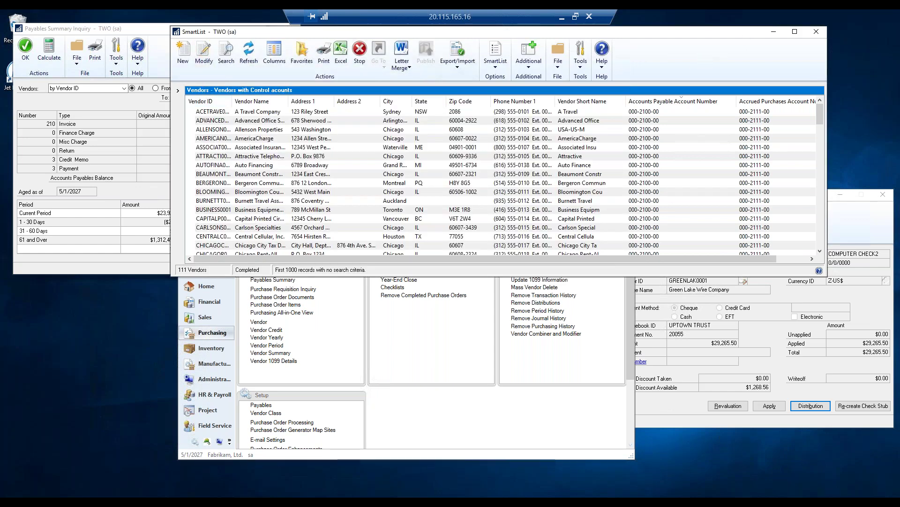
click(178, 91)
drag(223, 258, 168, 256)
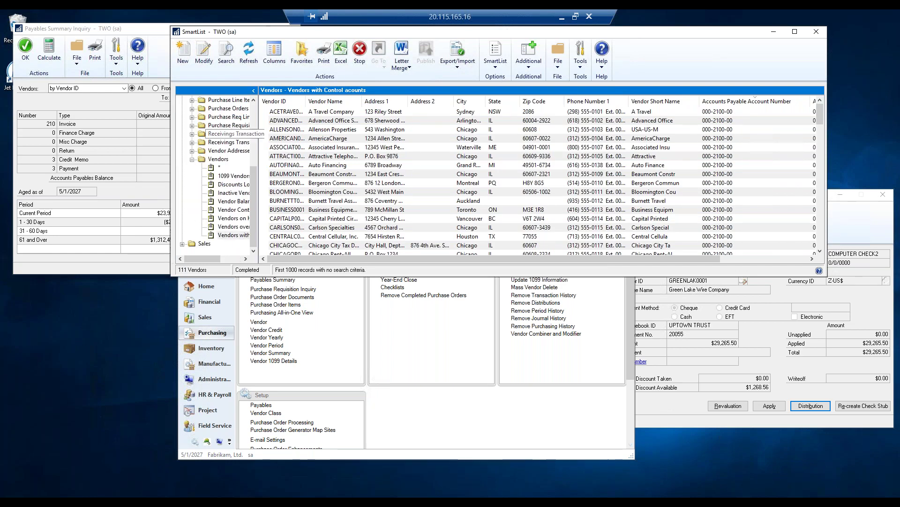
click(183, 244)
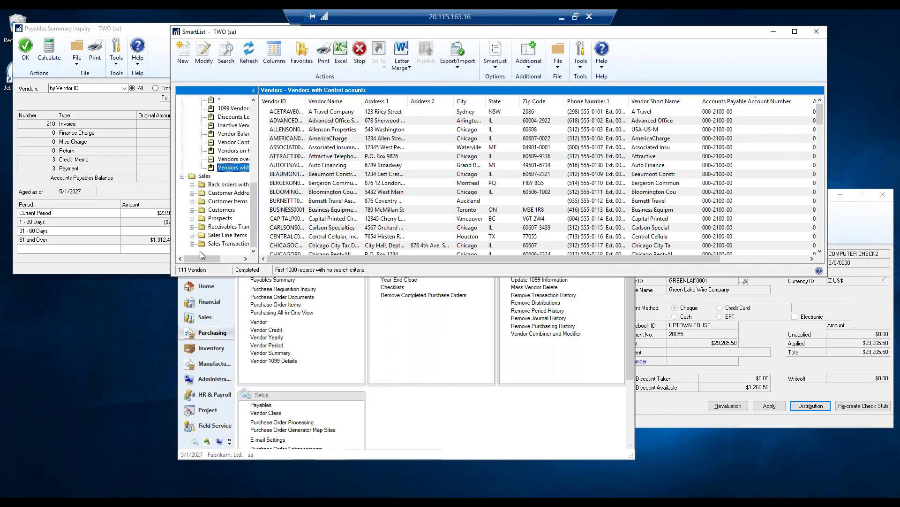
click(192, 210)
click(221, 159)
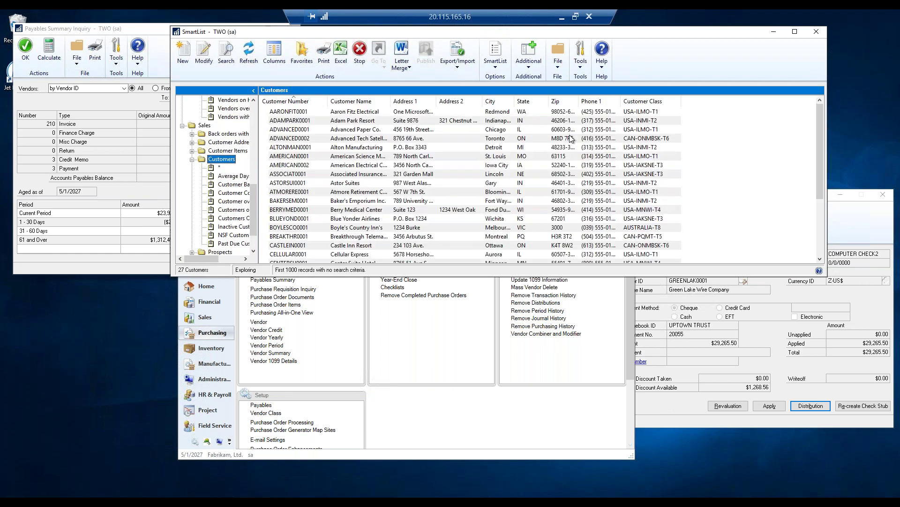
Add the Accounts Receivable Account Number column to the Customers SmartList.
click(270, 62)
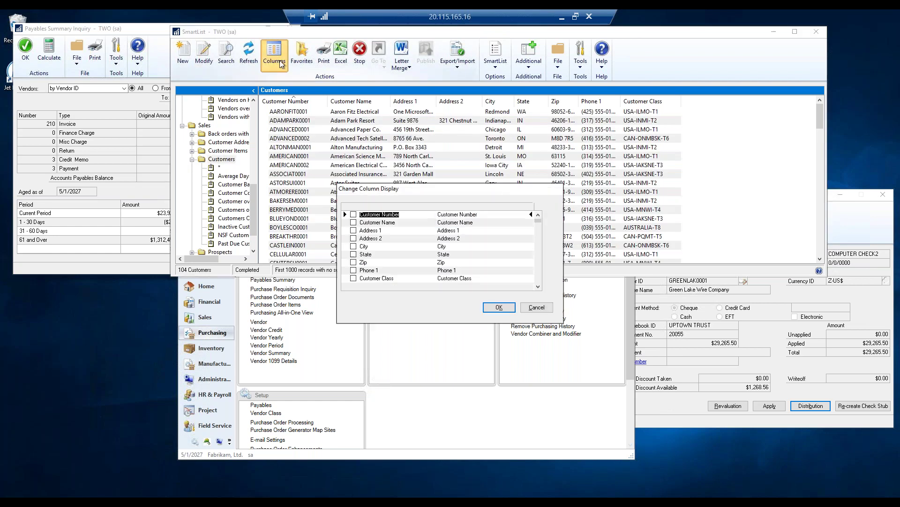
click(357, 308)
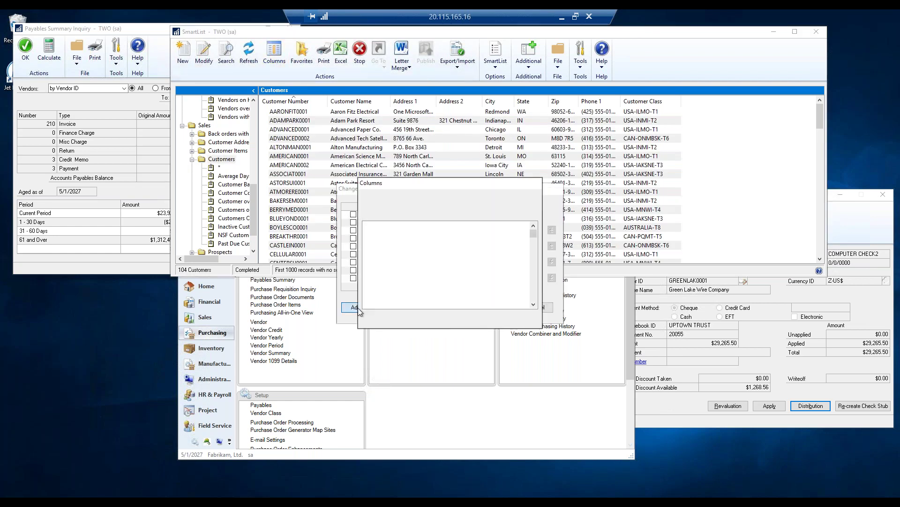
click(406, 290)
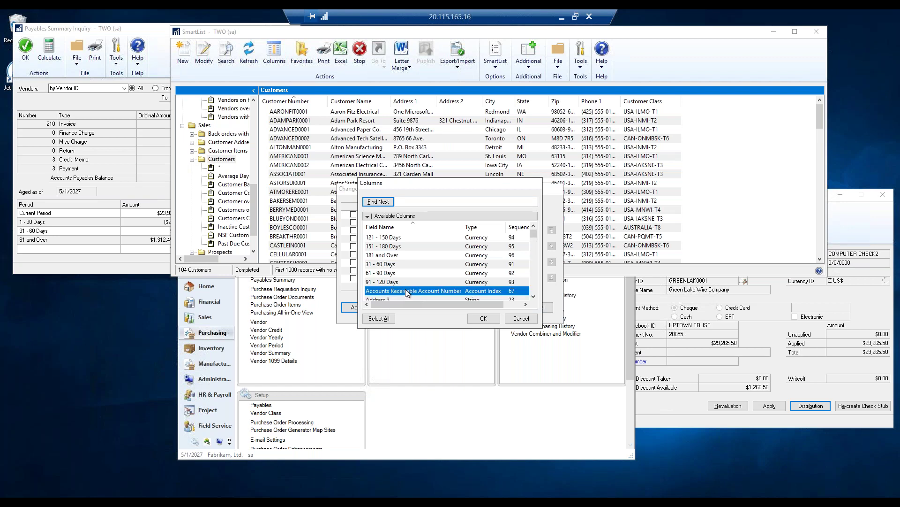
click(483, 319)
click(499, 307)
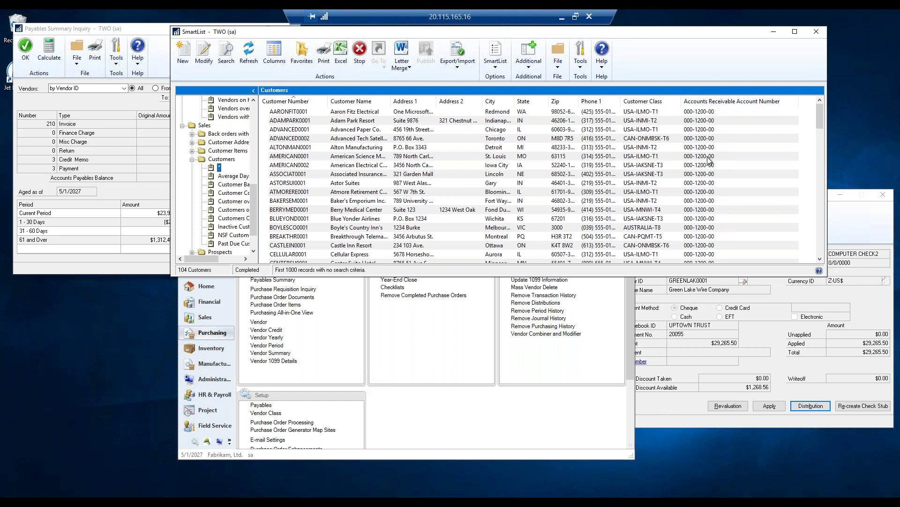
Look through the customers' Accounts Receivable account numbers.
scroll(705, 166, down, 5)
scroll(705, 170, up, 5)
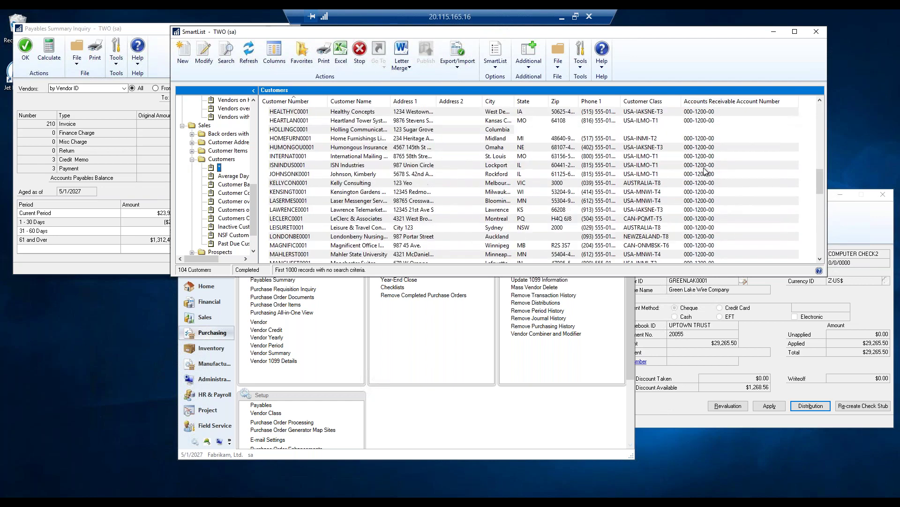
scroll(218, 178, up, 3)
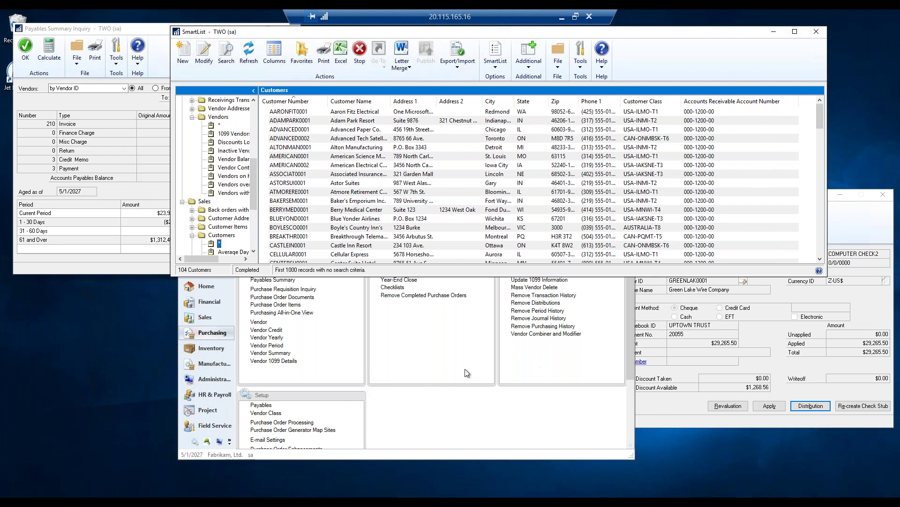
Open the "close today" option of the purchasing Aged Trial Balance with Options report for modification and save its changes.
click(422, 361)
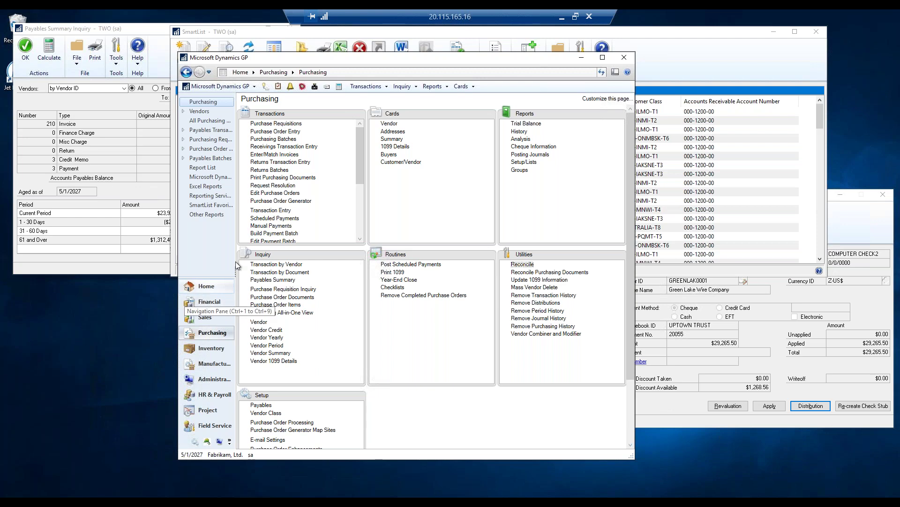
click(527, 124)
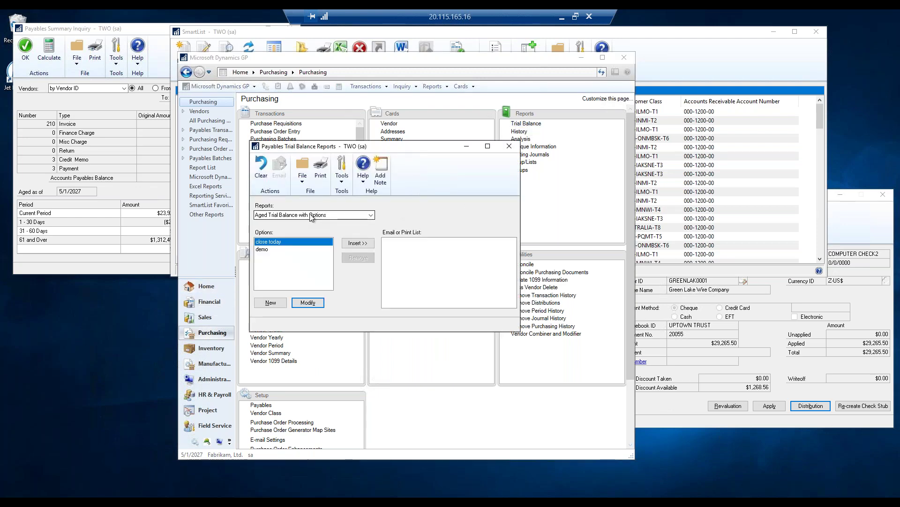
click(313, 216)
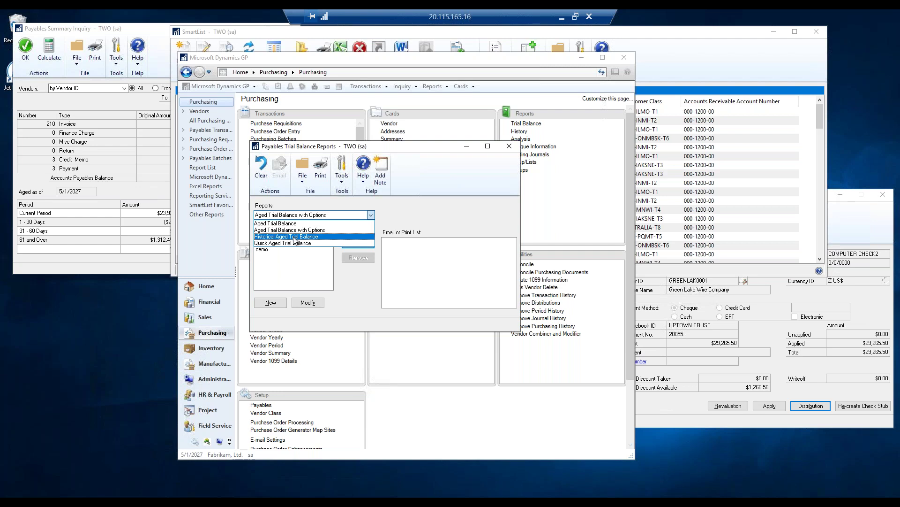
click(295, 231)
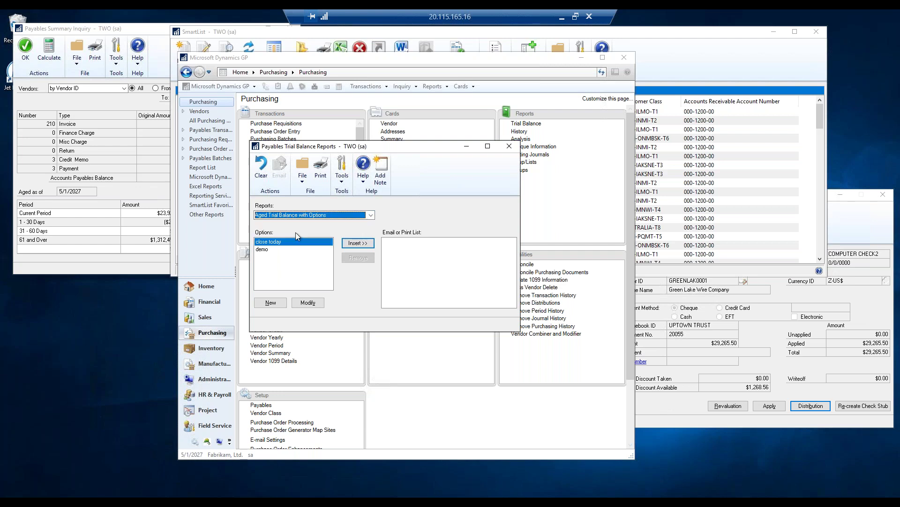
click(271, 243)
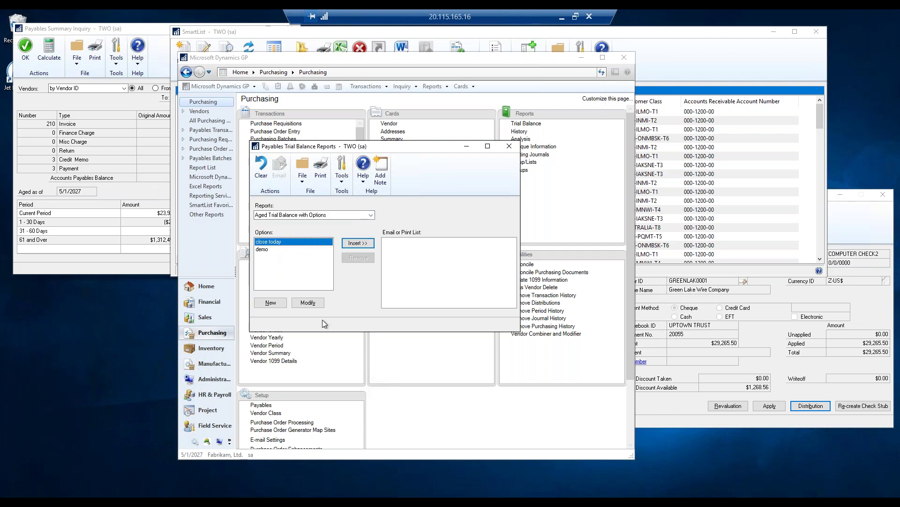
click(308, 303)
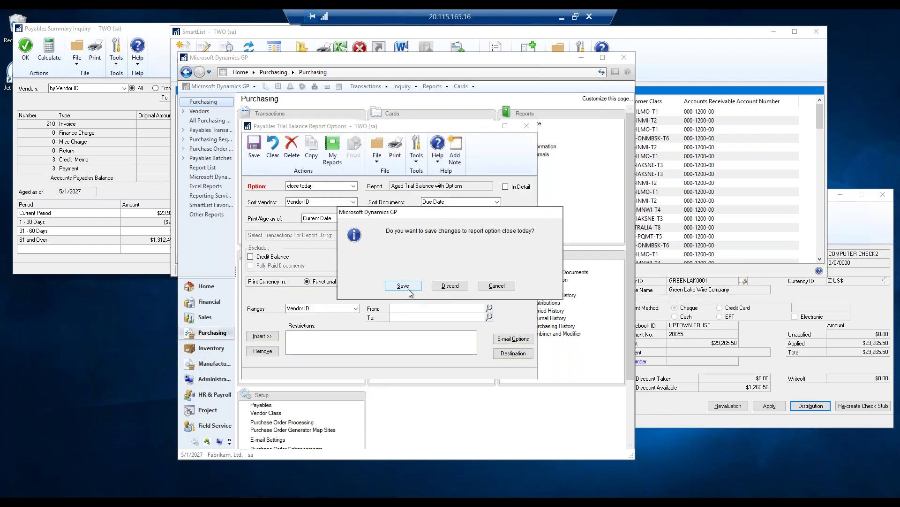
click(403, 286)
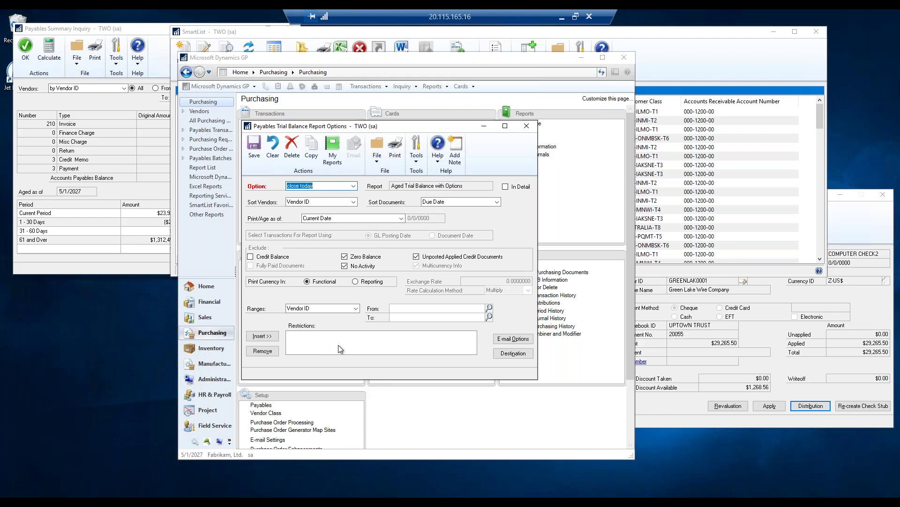
Examine the range restrictions and the report destination settings available for the "close today" option without changing them.
click(355, 309)
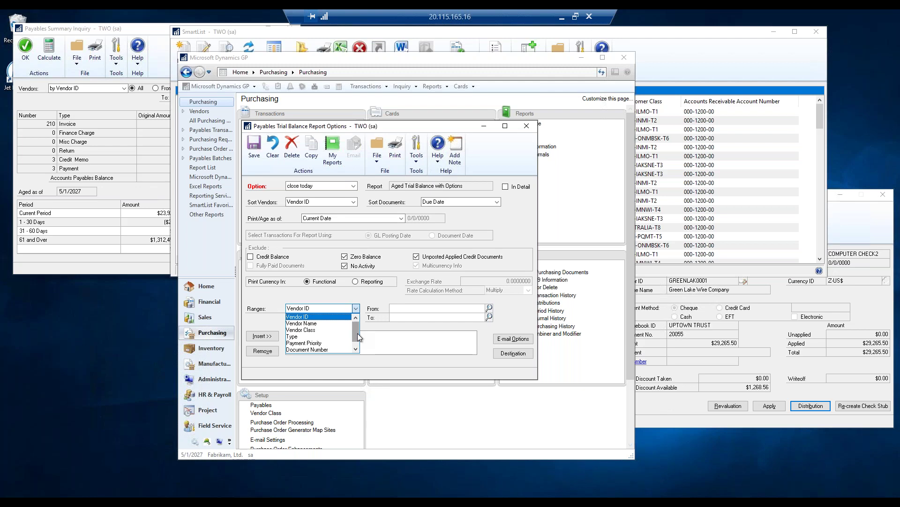
scroll(354, 321, up, 1)
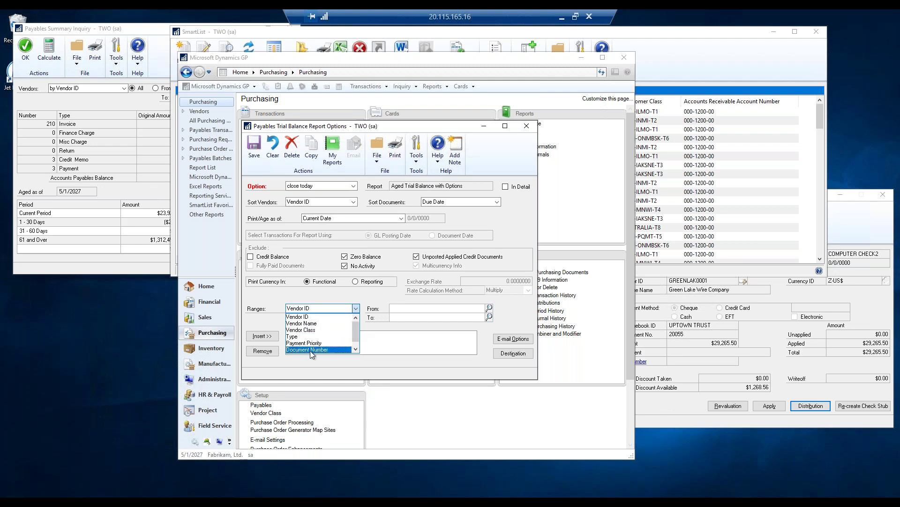
scroll(328, 349, down, 1)
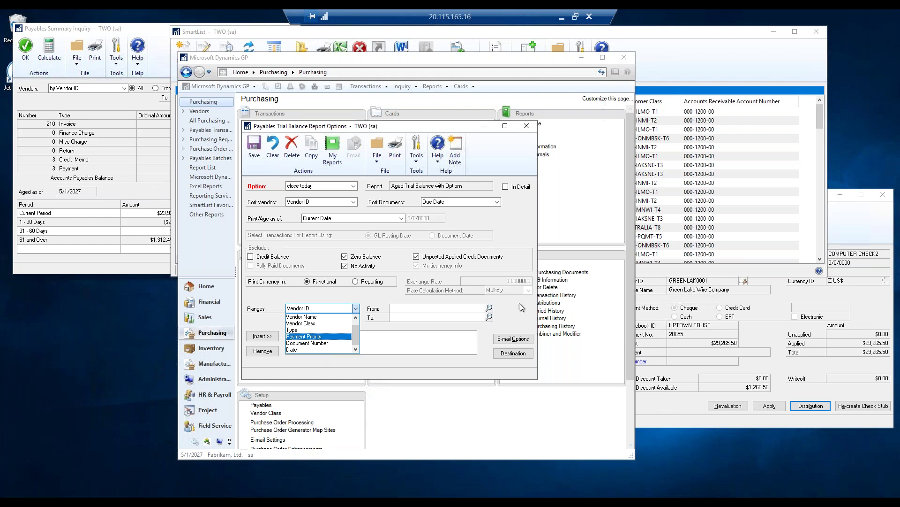
click(356, 317)
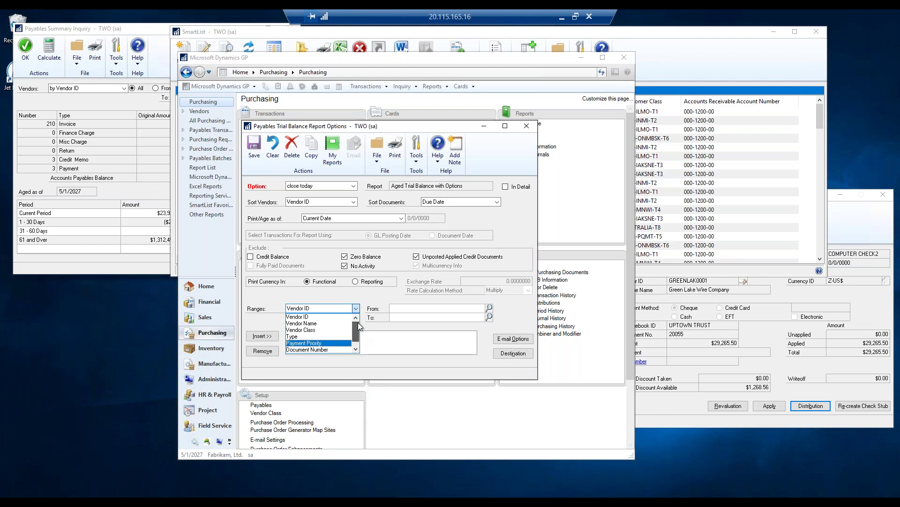
click(449, 336)
click(523, 354)
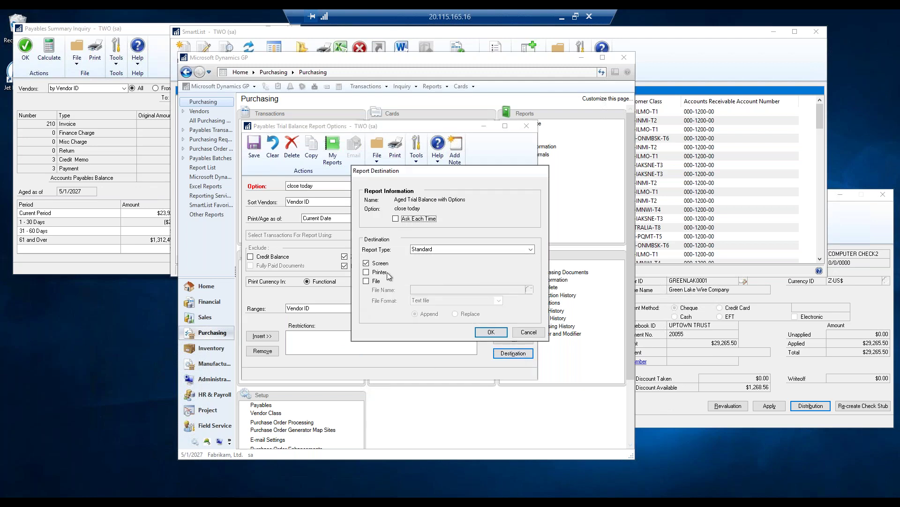
click(535, 331)
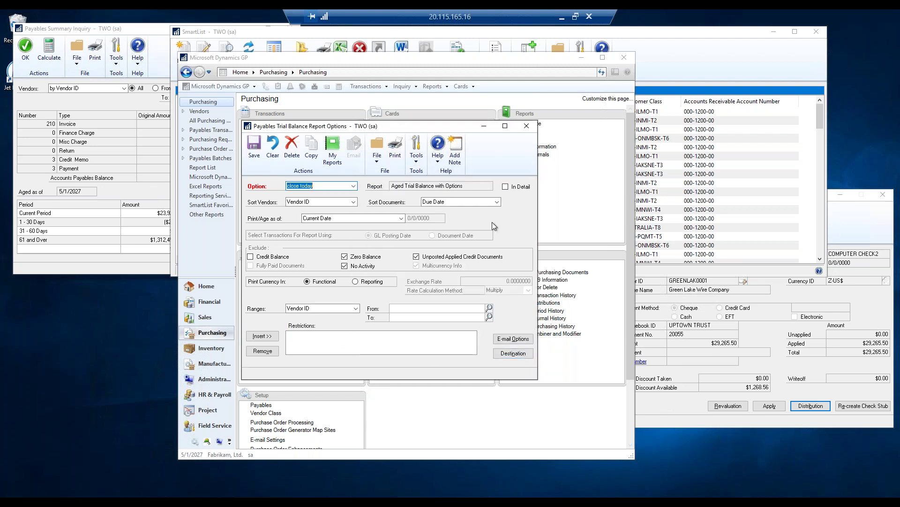
Set the aged trial balance report to print in detail and print it to the screen.
click(507, 188)
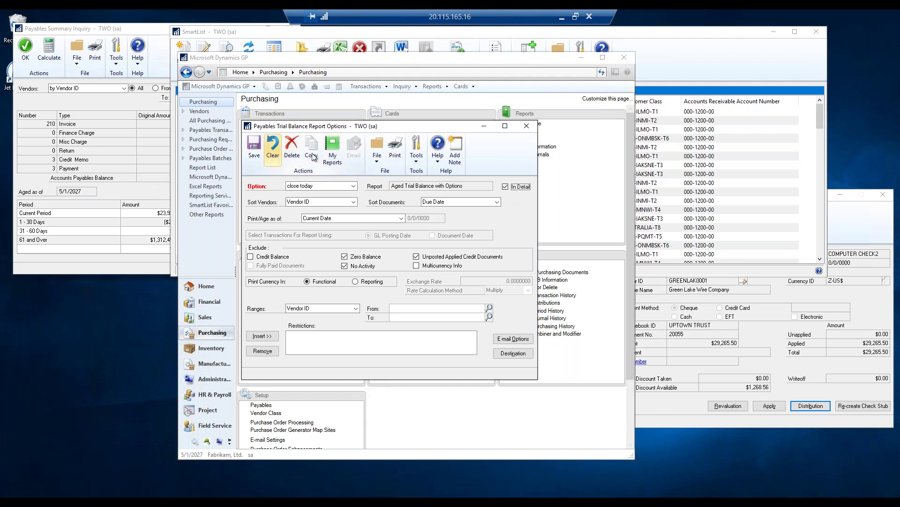
click(397, 147)
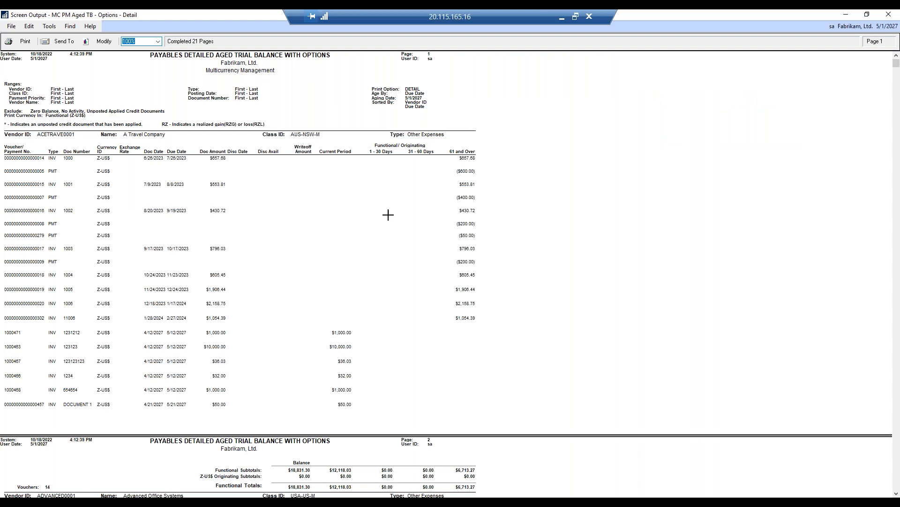
Examine the grand totals on the last page of the detailed aged trial balance, and close the report.
drag(897, 65, 896, 485)
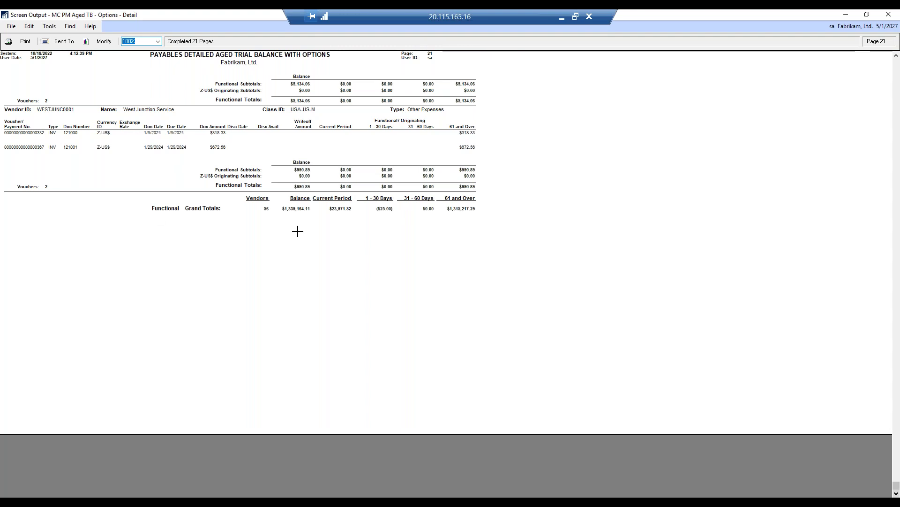
scroll(323, 142, up, 1)
scroll(323, 144, down, 1)
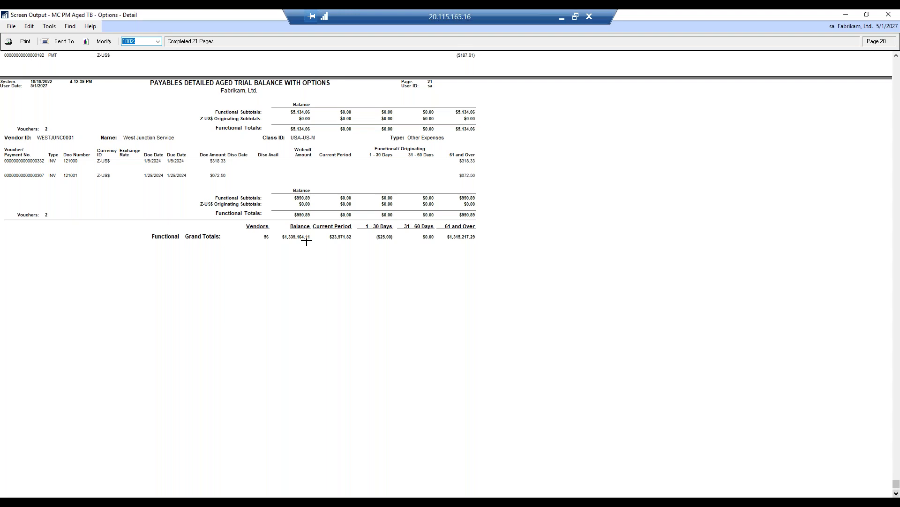
click(889, 18)
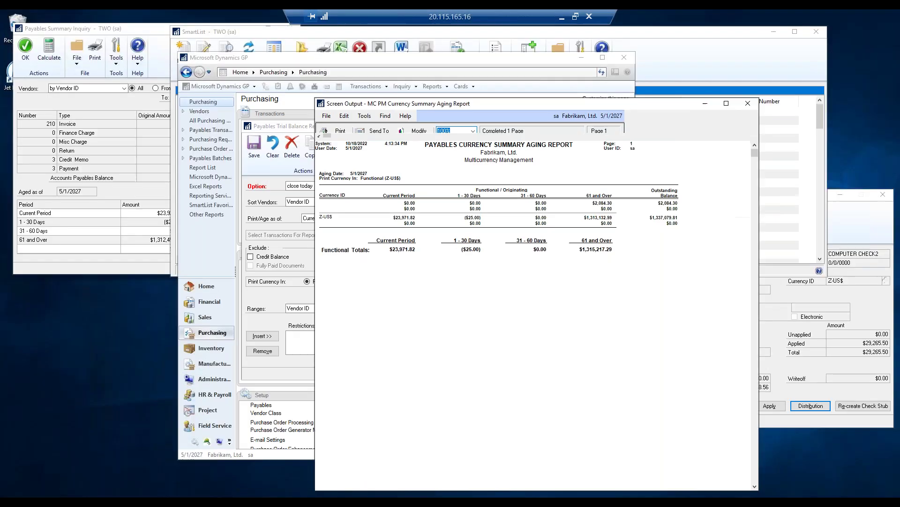
Review the Payables Currency Summary Aging Report, and close it and the report options, discarding the option changes.
drag(542, 104, 202, 42)
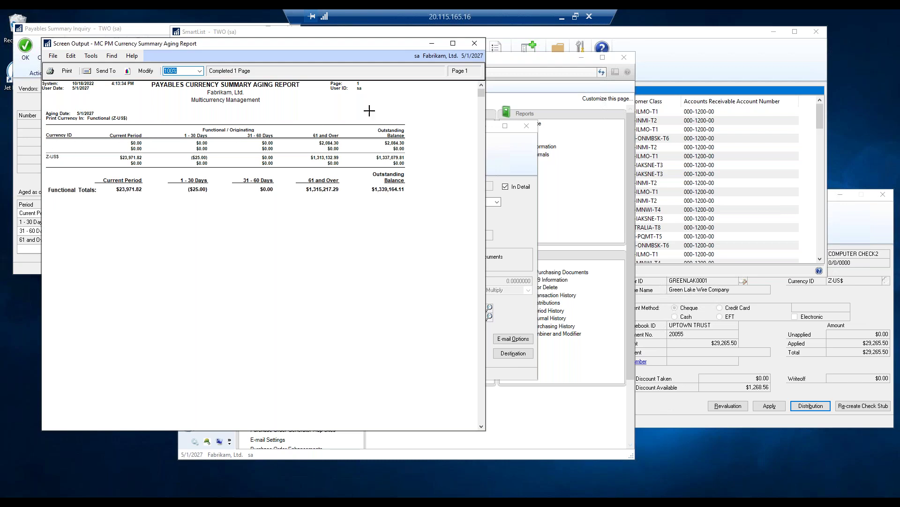
click(475, 44)
click(527, 126)
click(432, 285)
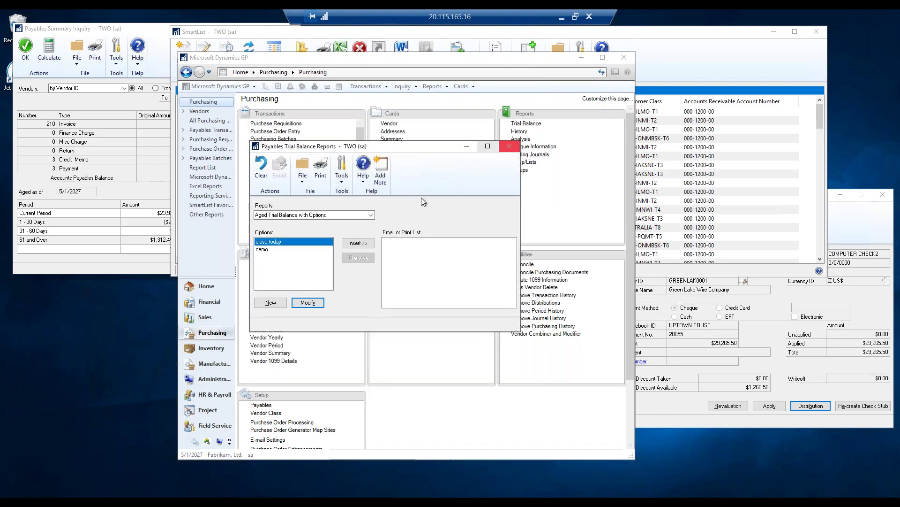
Open the Month End Close option of the Historical Aged Trial Balance report for modification.
click(345, 216)
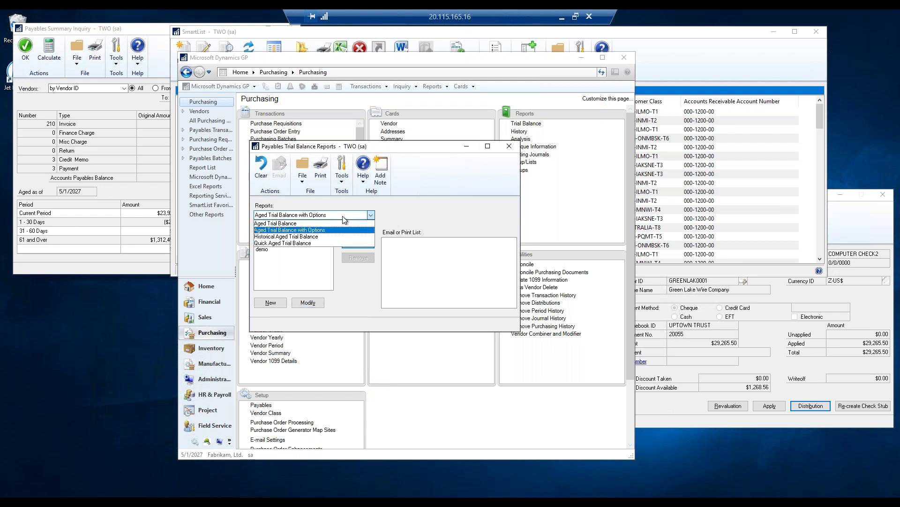
click(312, 238)
click(275, 251)
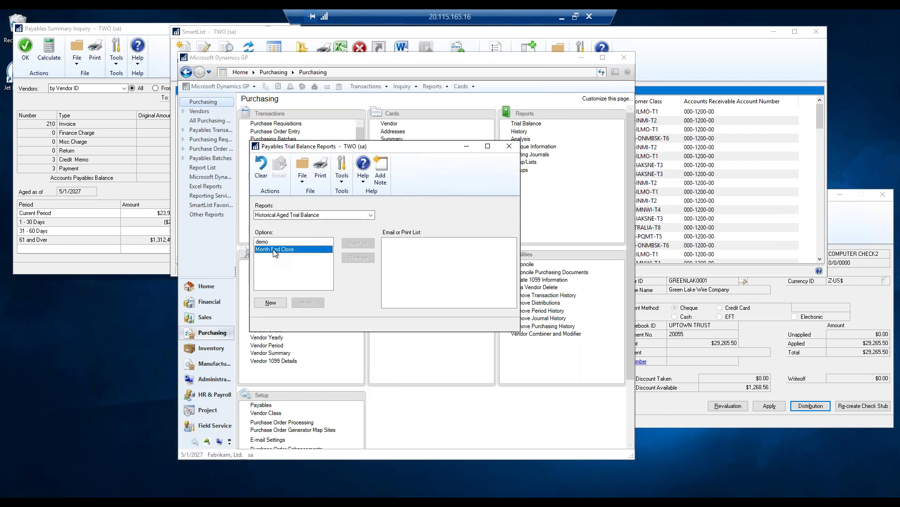
click(308, 303)
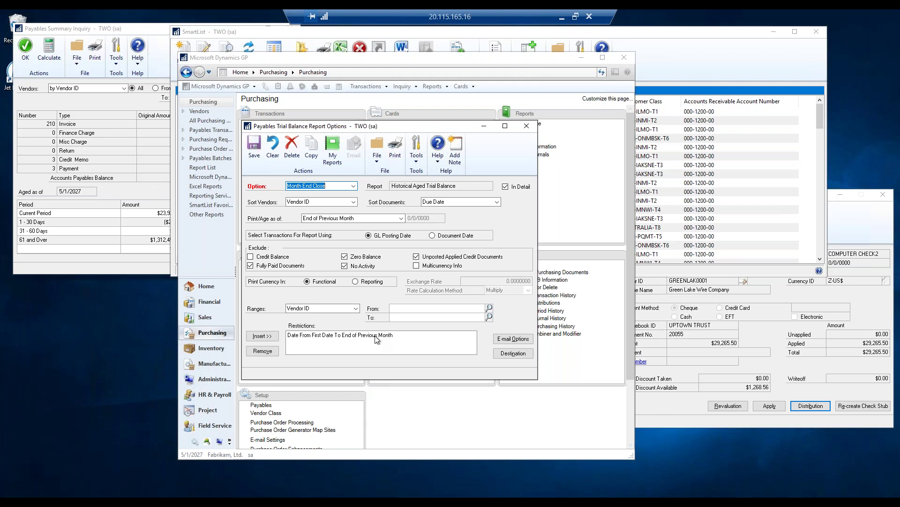
Examine the range types and the end-date choices available for the Date restriction without adding a restriction.
click(356, 309)
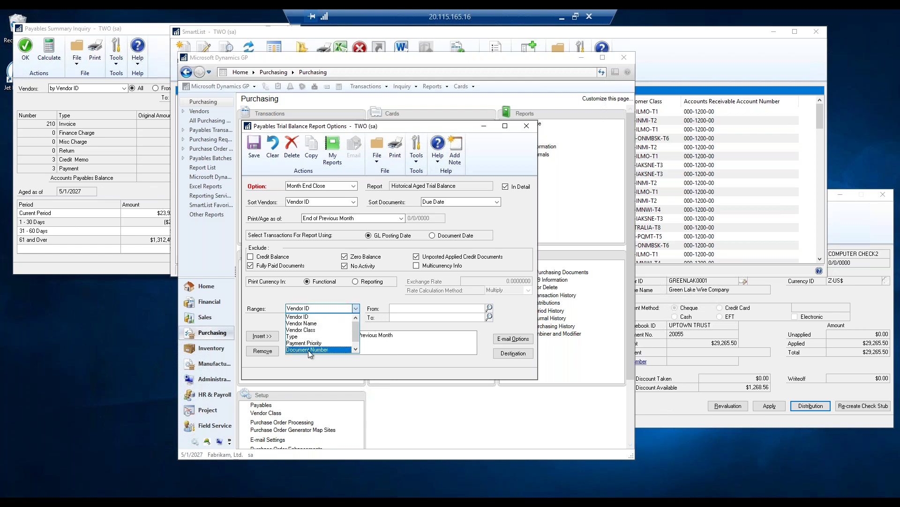
click(356, 349)
click(352, 349)
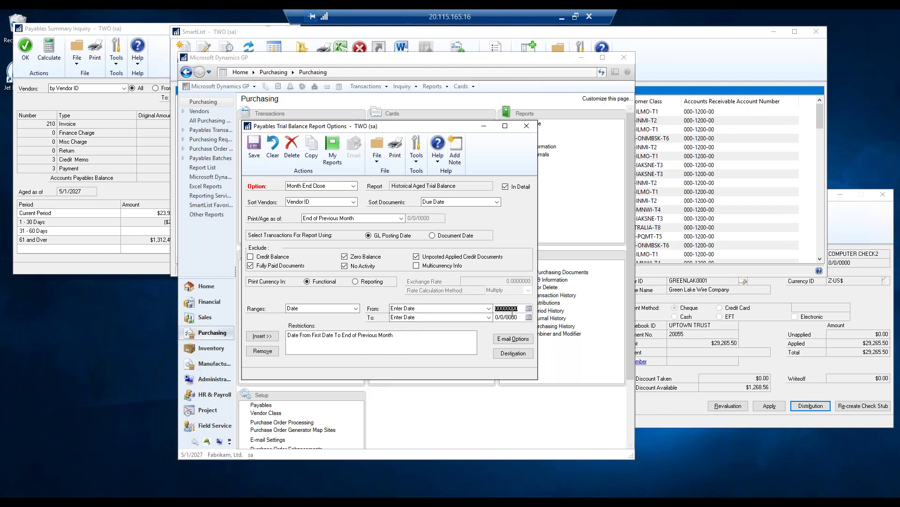
click(450, 319)
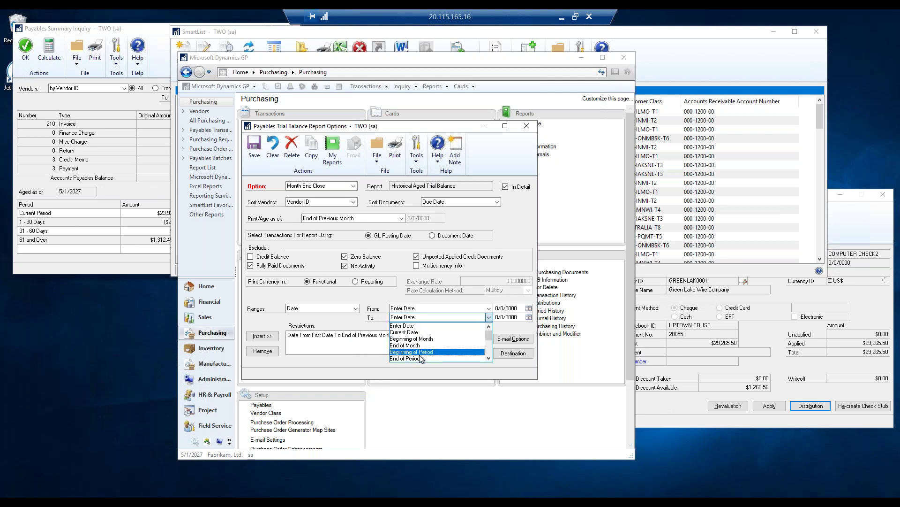
scroll(428, 359, down, 2)
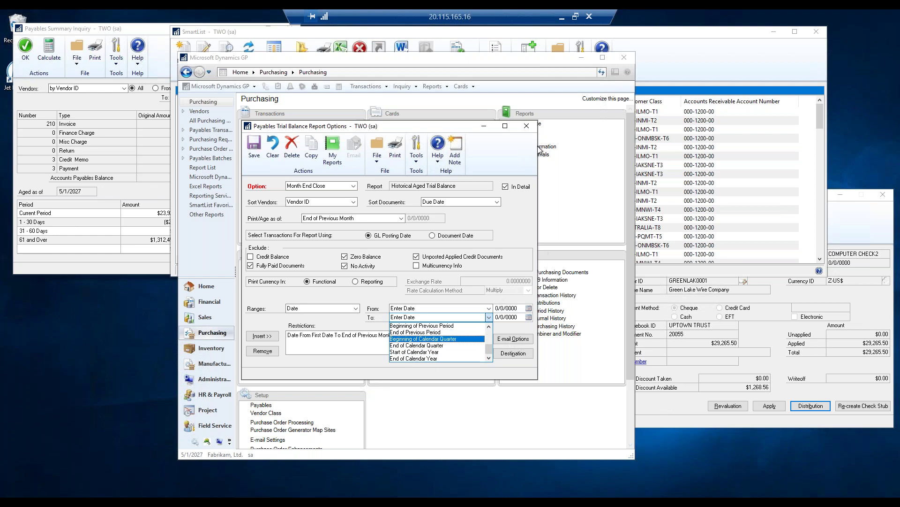
click(507, 155)
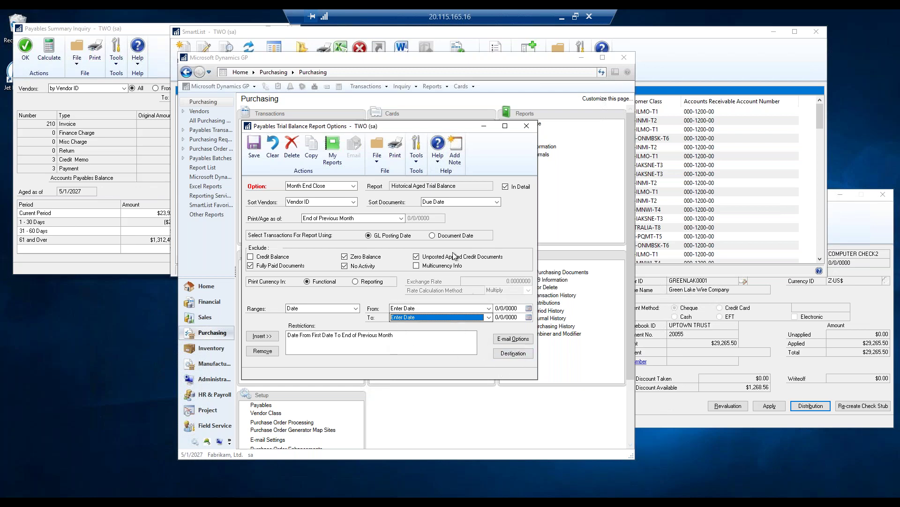
Print the Month End Close historical aged trial balance to the screen and examine the grand totals on its last page.
click(396, 146)
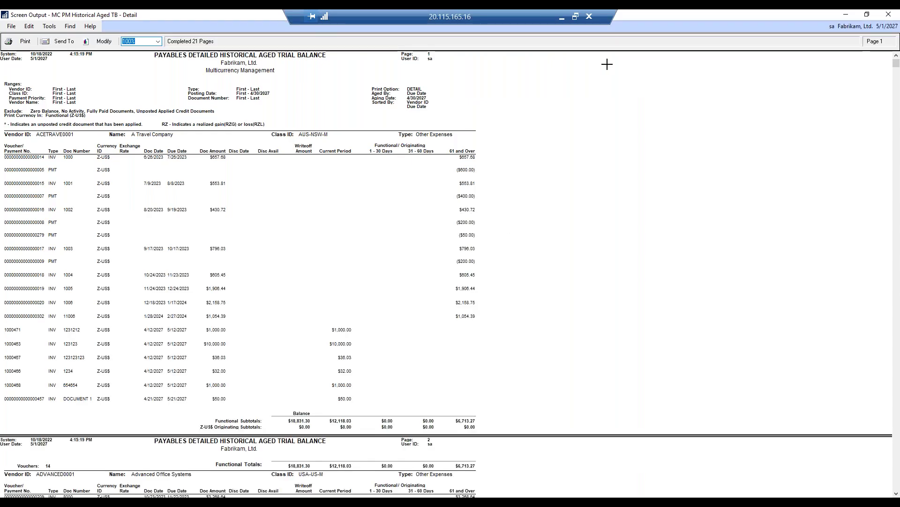
drag(896, 65, 896, 487)
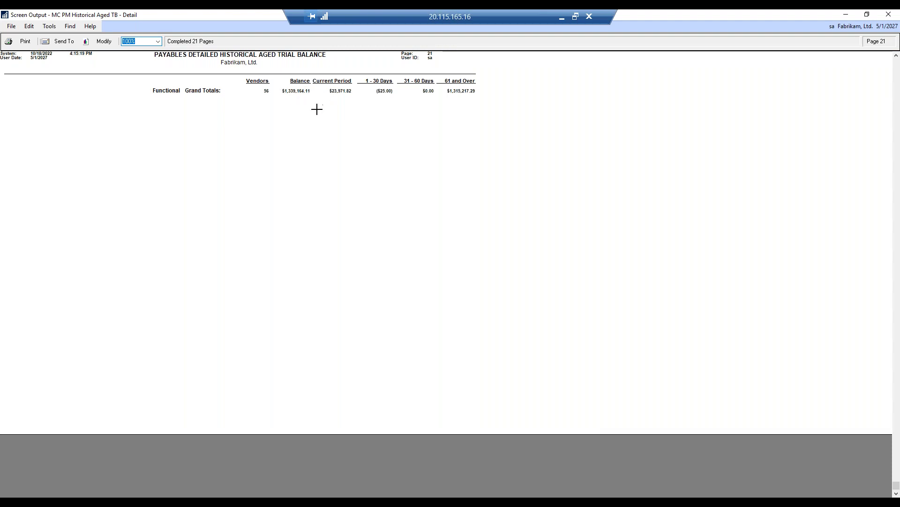
scroll(317, 109, up, 3)
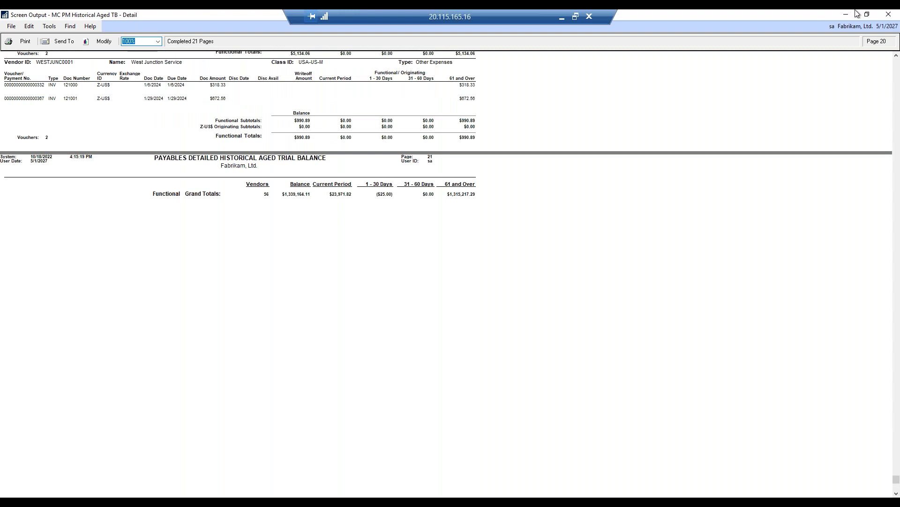
Close the detailed historical report, the Payables Currency Summary Aging Report and the report options.
click(890, 19)
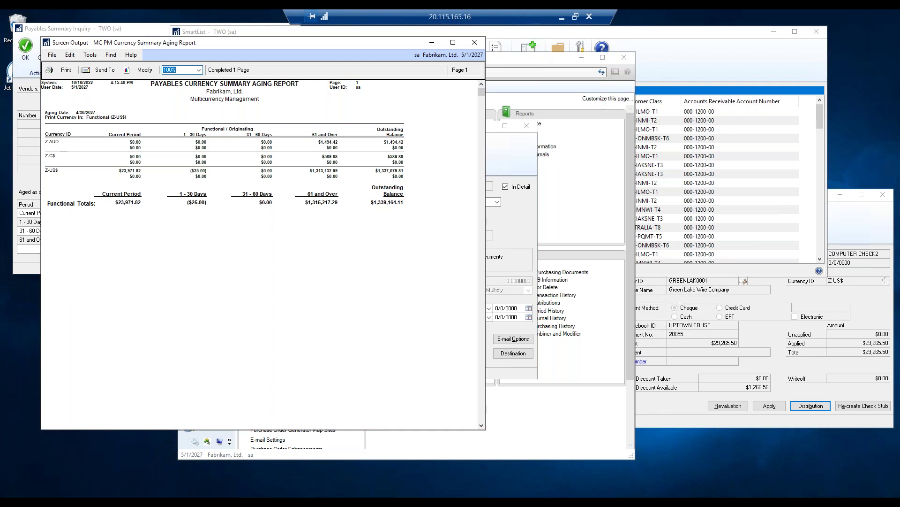
click(476, 43)
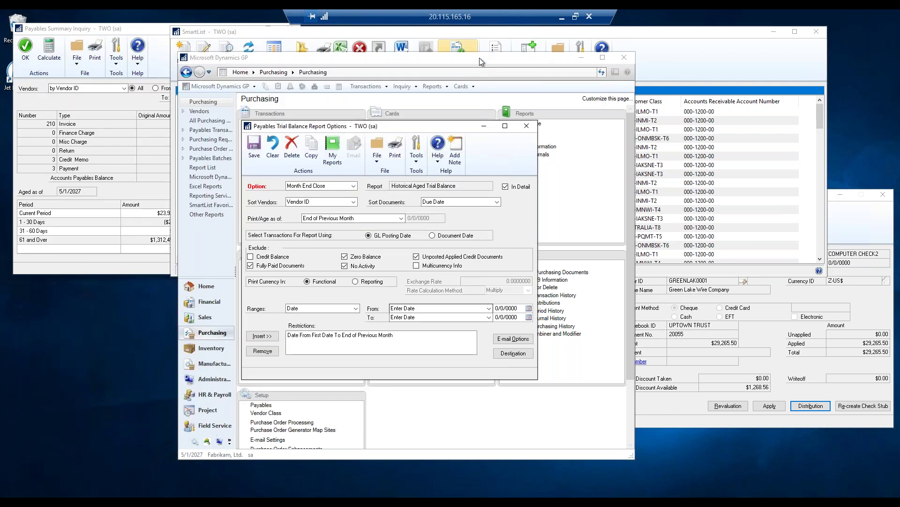
click(528, 127)
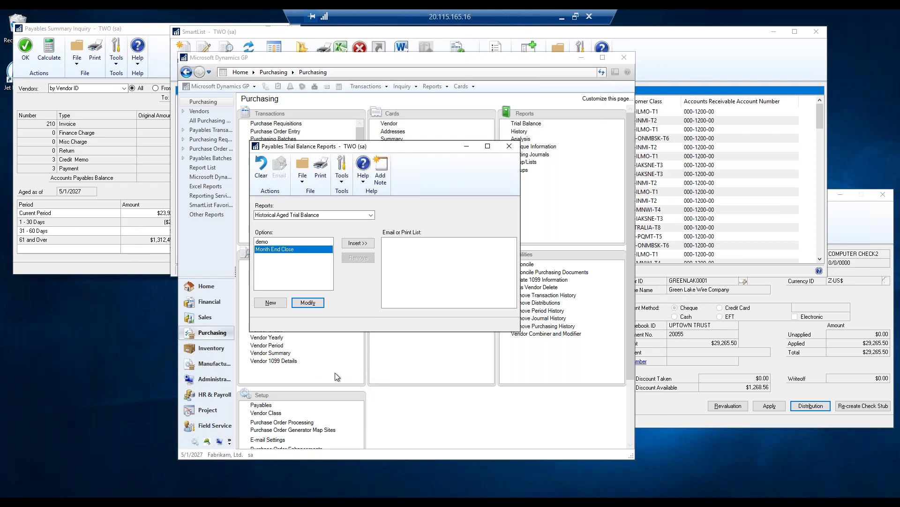
Open the financial Summary Inquiry and display the 2027 period balances of account 000-2100-00.
click(207, 310)
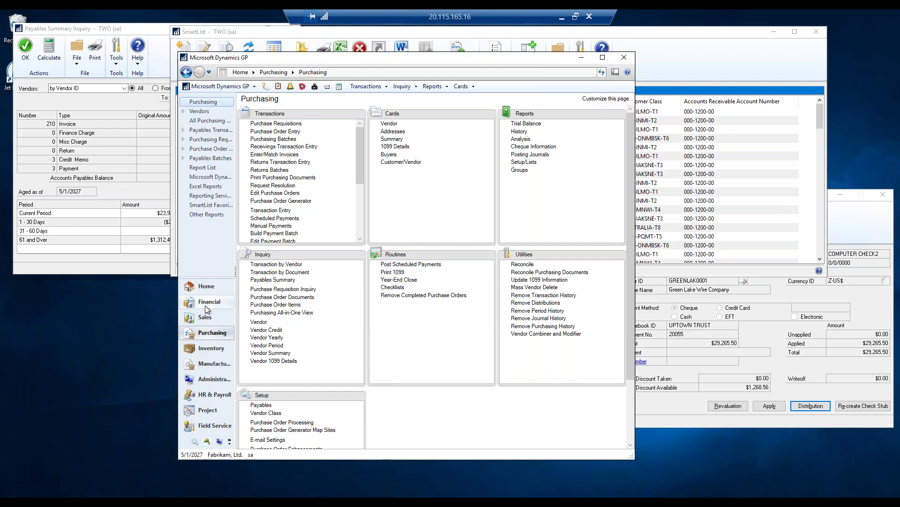
click(206, 307)
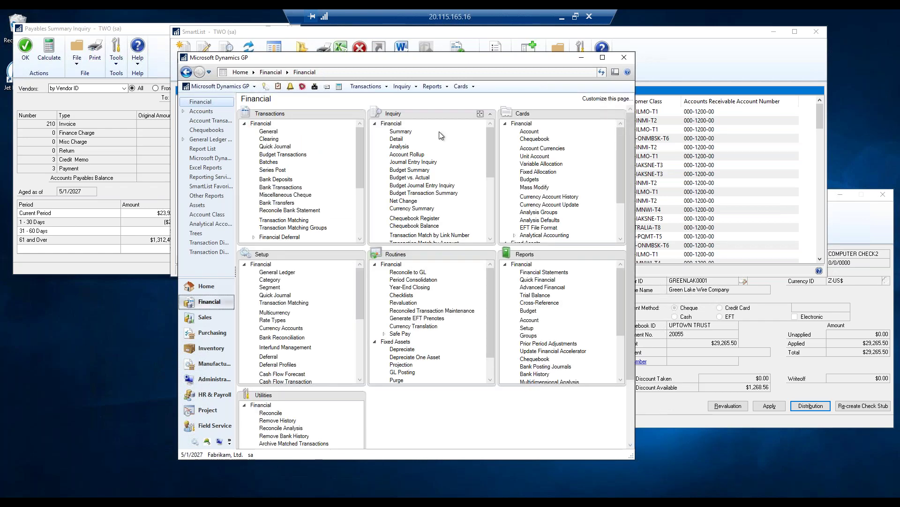
click(401, 132)
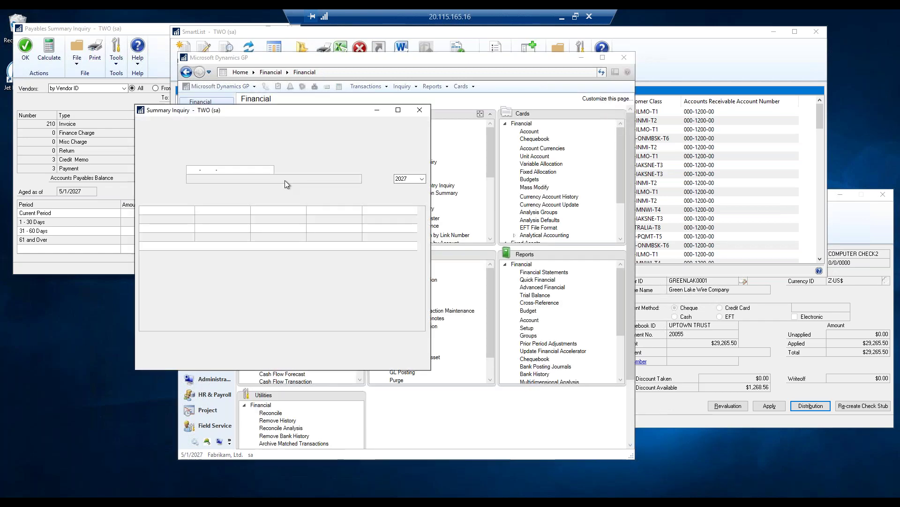
text(000 -210)
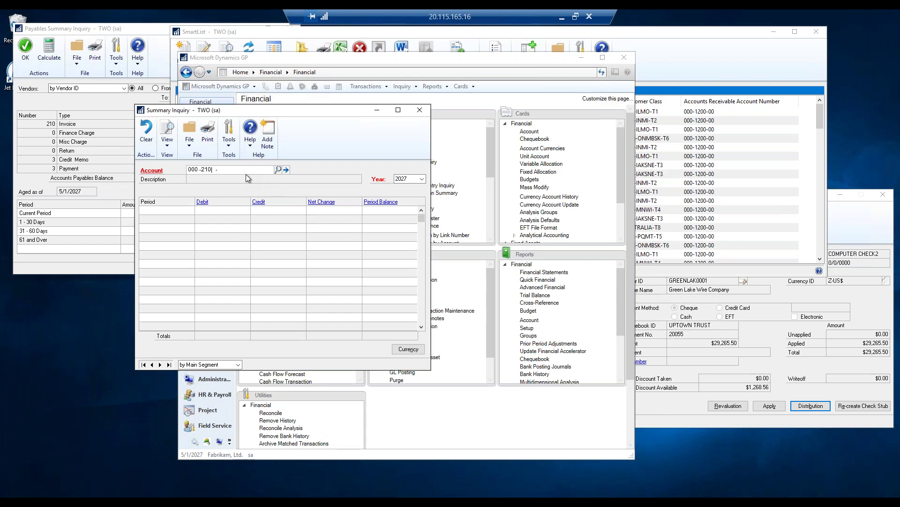
text(0 -00)
key(Tab)
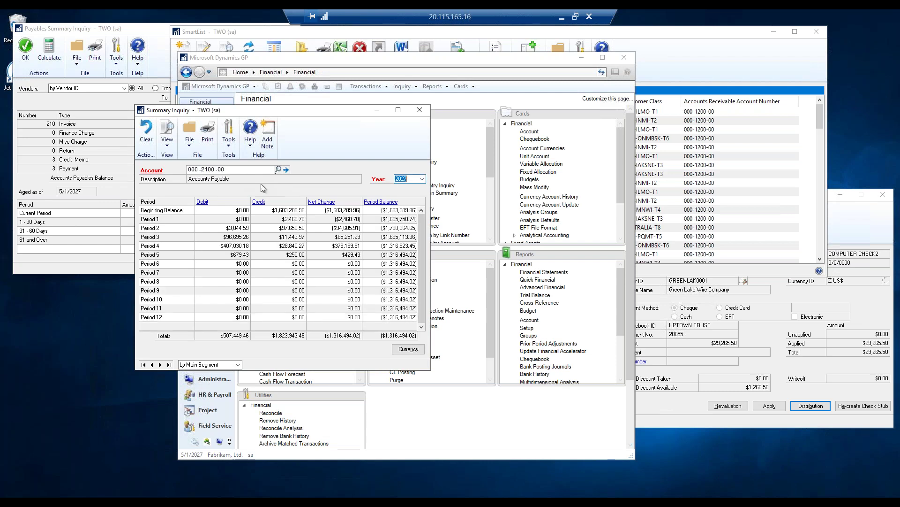
Examine the Period 4 balance of the Accounts Payable account for comparison with the subledger, and close the inquiry.
click(396, 247)
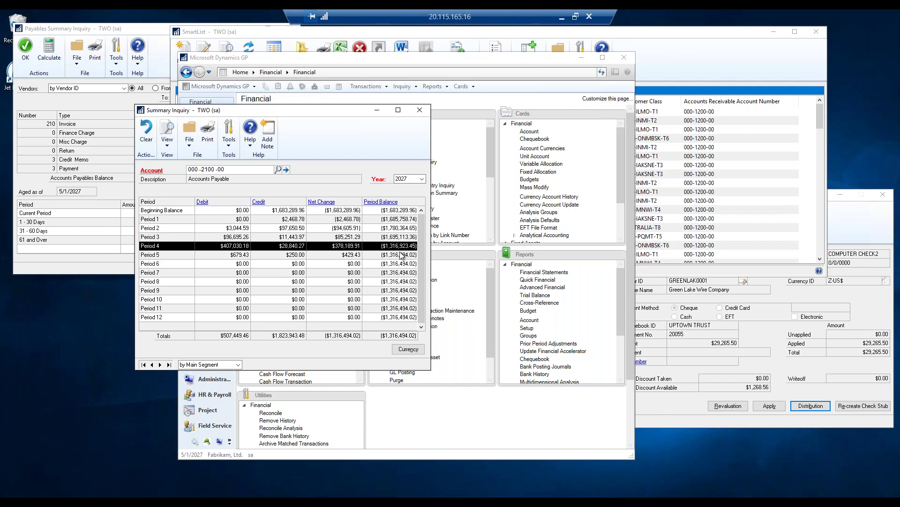
drag(289, 110, 192, 64)
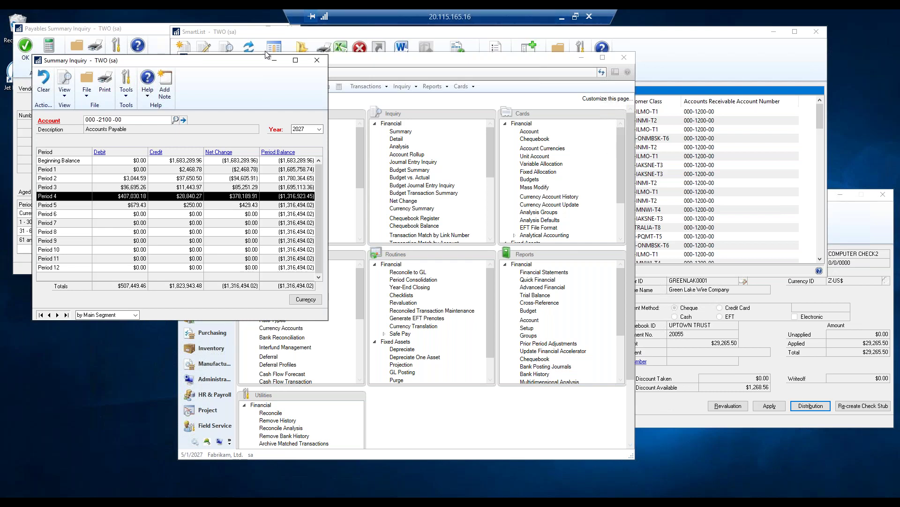
click(317, 60)
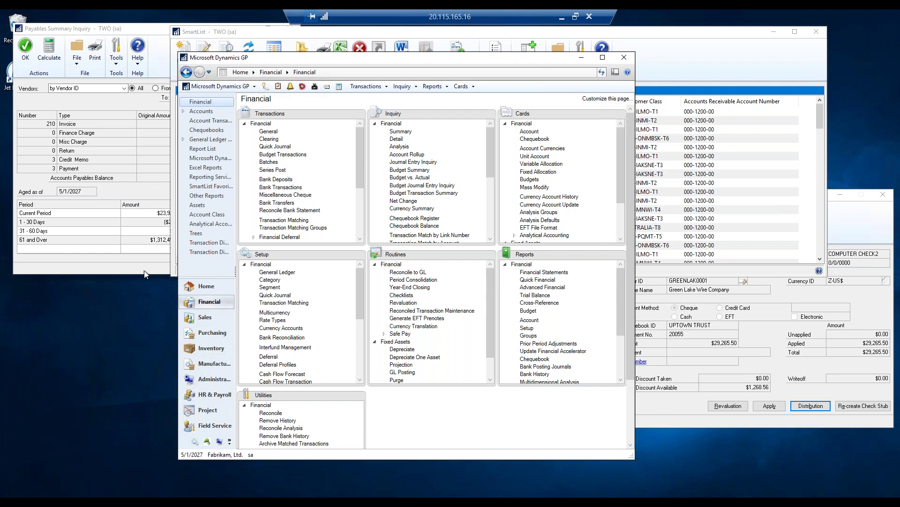
Open the company's fiscal periods setup and mark all 2027 periods as closed for every series.
click(214, 378)
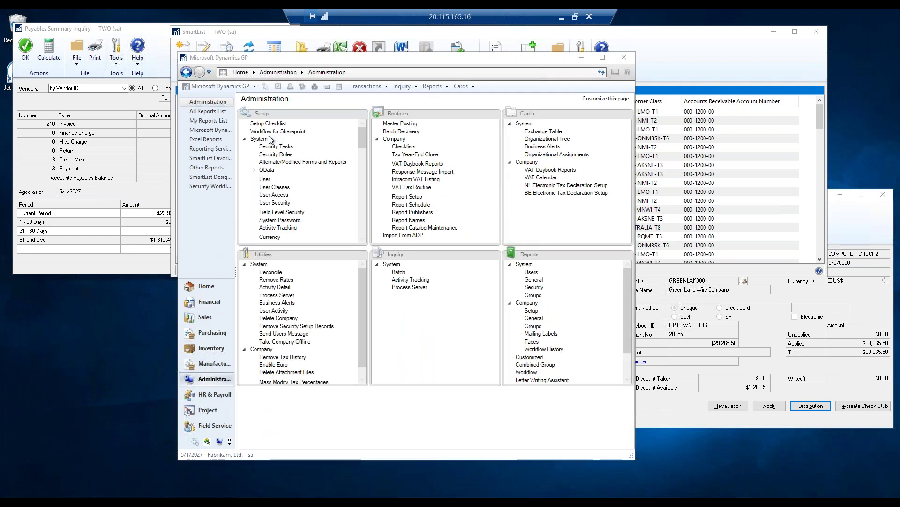
click(247, 145)
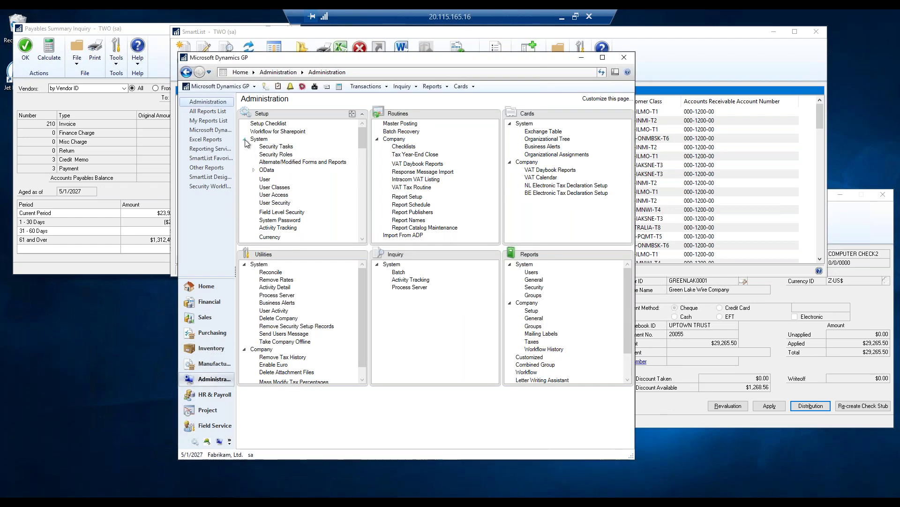
click(244, 139)
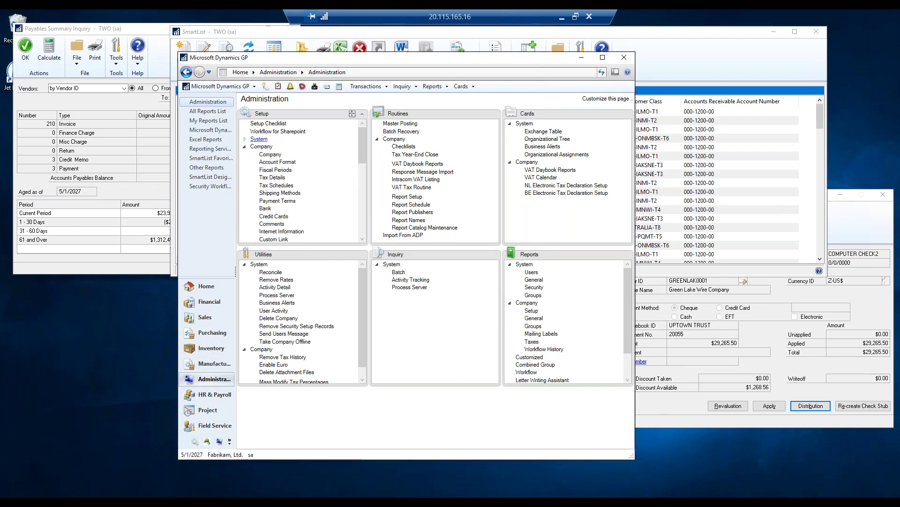
click(277, 170)
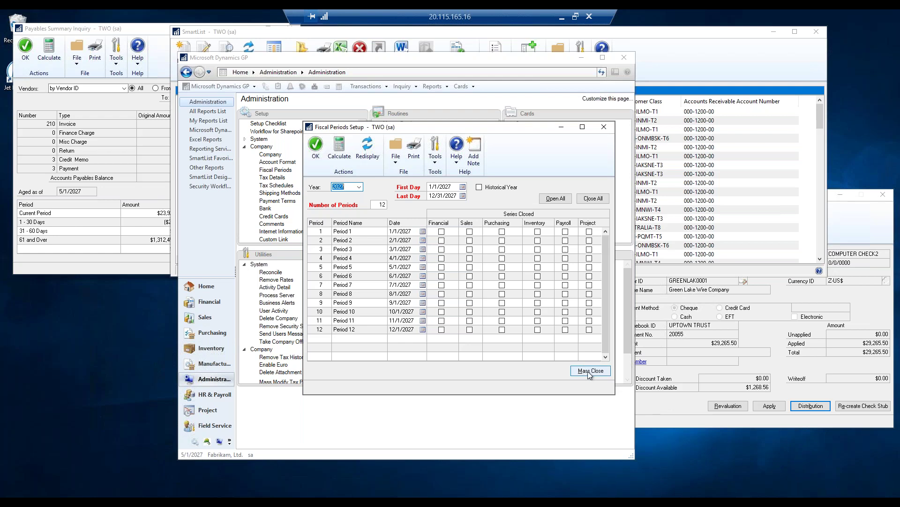
click(594, 199)
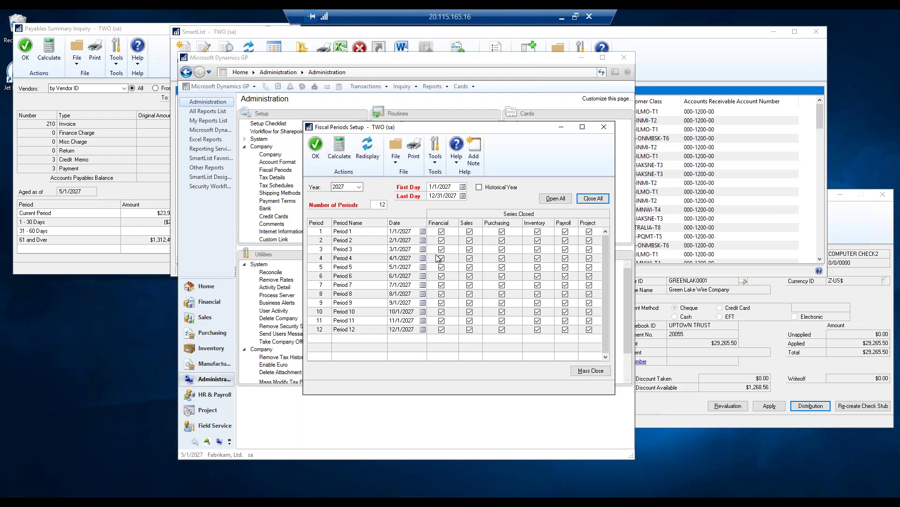
Reopen periods 4 and 5 for the Financial, Sales and Purchasing series.
click(440, 258)
click(470, 258)
click(502, 258)
click(501, 258)
click(501, 267)
click(502, 257)
click(469, 267)
click(441, 267)
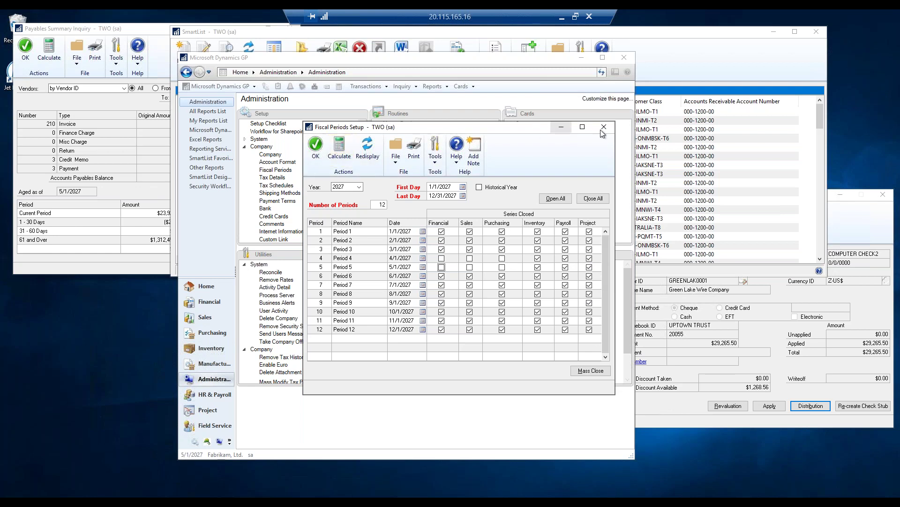
Reopen all 2027 fiscal periods for every series and close the fiscal periods setup.
click(550, 197)
click(596, 128)
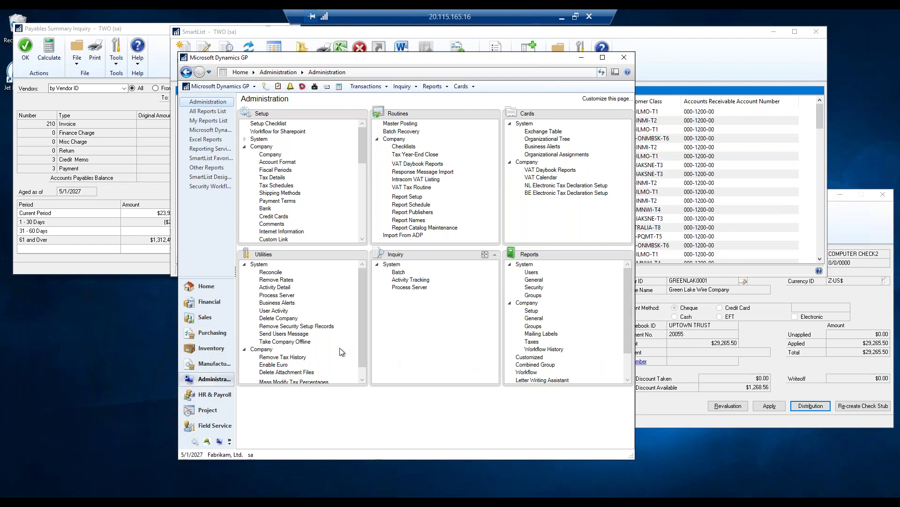
Open the Reconcile to GL routine and choose Payables Management as the module.
click(206, 302)
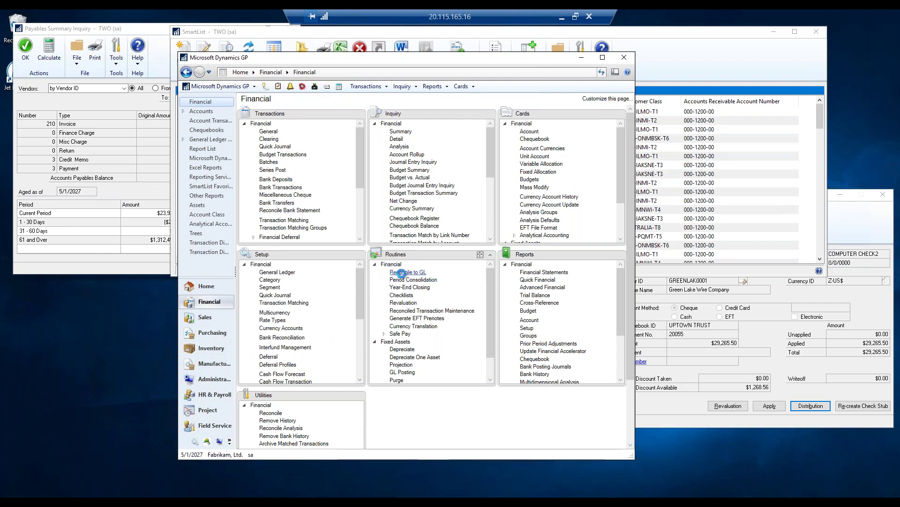
click(401, 272)
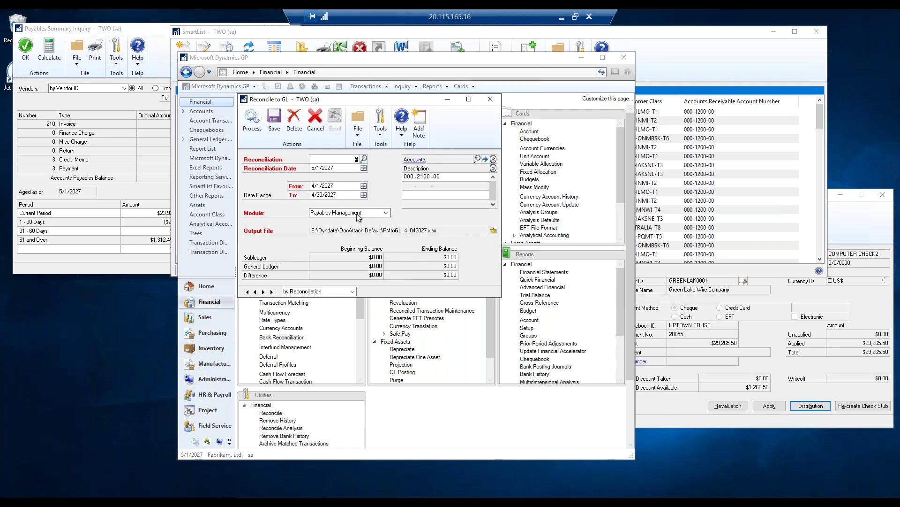
click(363, 213)
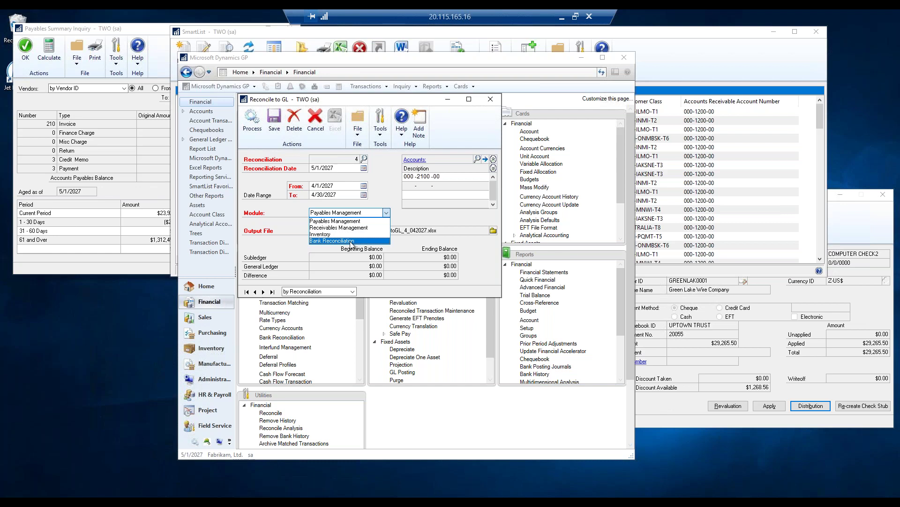
click(357, 221)
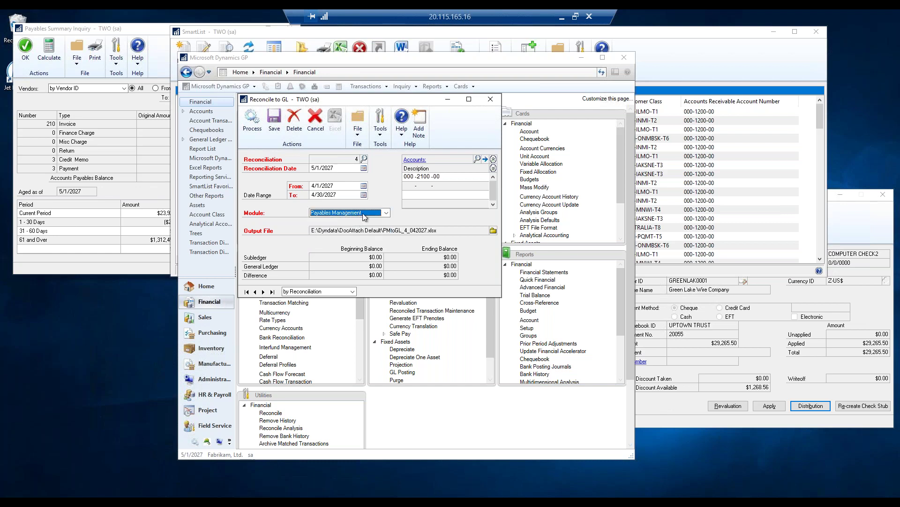
Check account 000-2100-00 and the date range 4/1/2027 to 4/30/2027, and process the payables reconciliation to Excel.
double_click(418, 177)
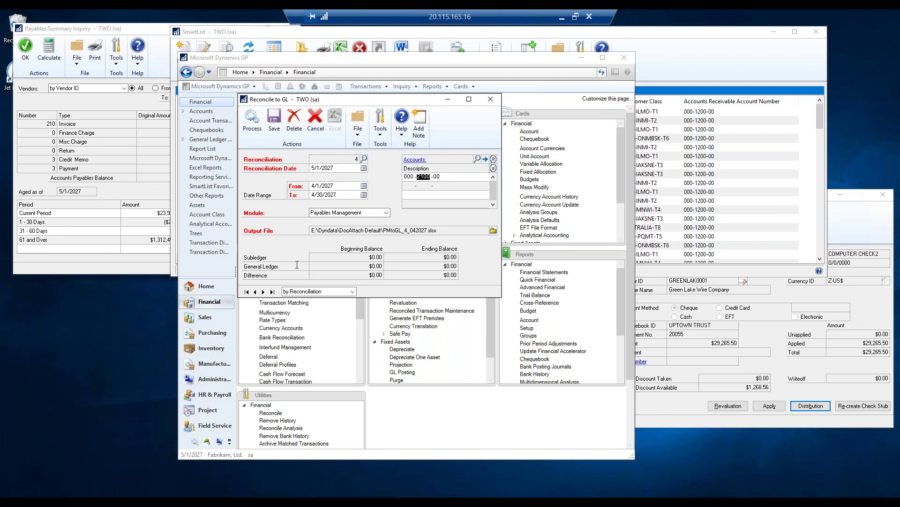
click(327, 186)
click(253, 121)
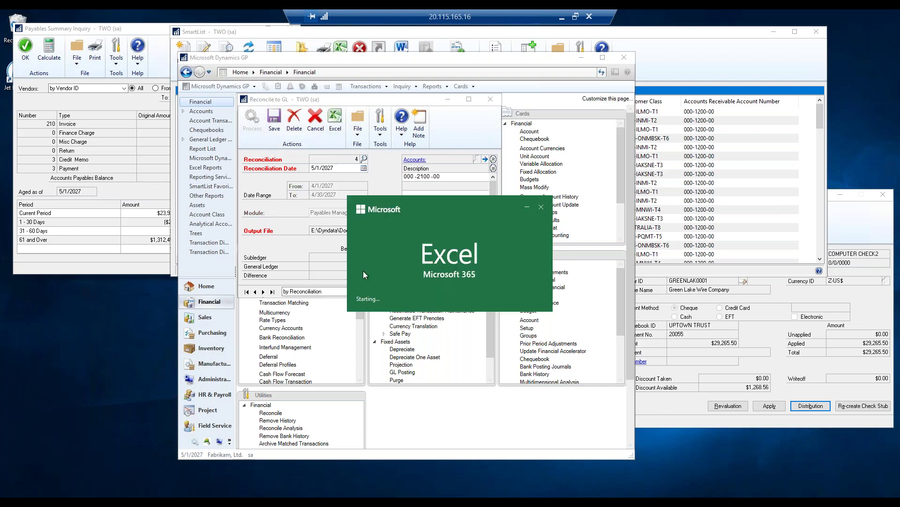
Autofit the row heights in PMtoGL_4_042027.xlsx and review its unmatched, potentially matched and matched transactions and closing balances.
drag(437, 199, 580, 201)
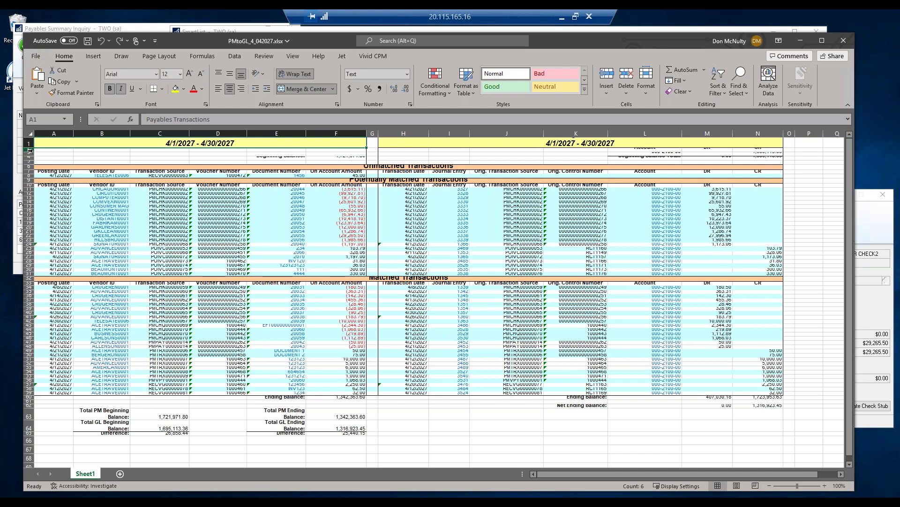
drag(29, 149, 28, 402)
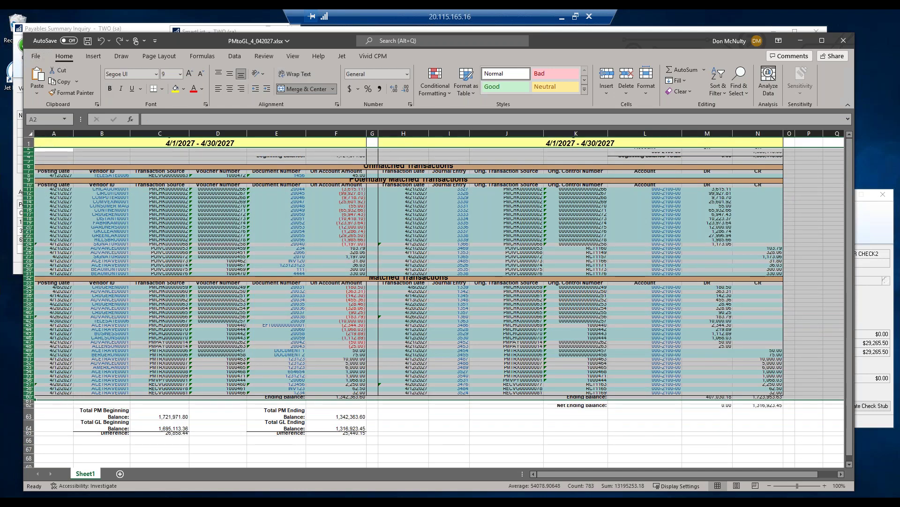
double_click(26, 399)
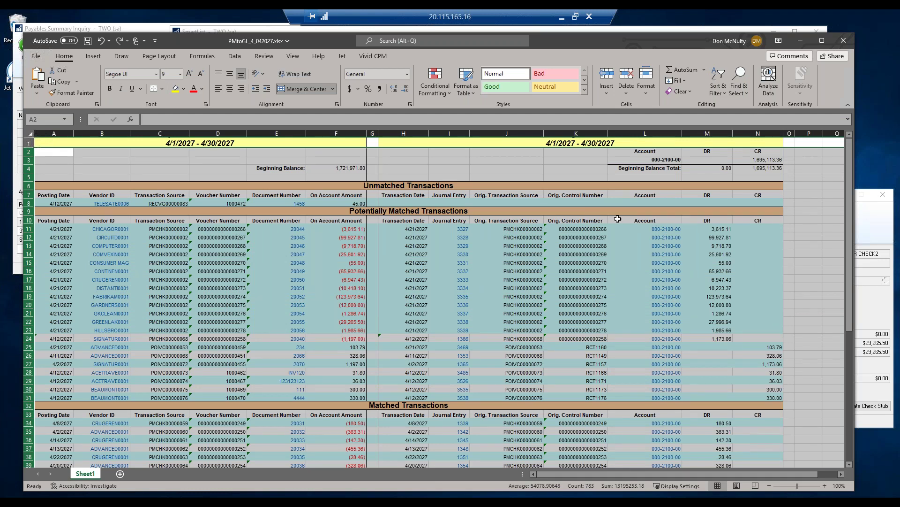
click(627, 282)
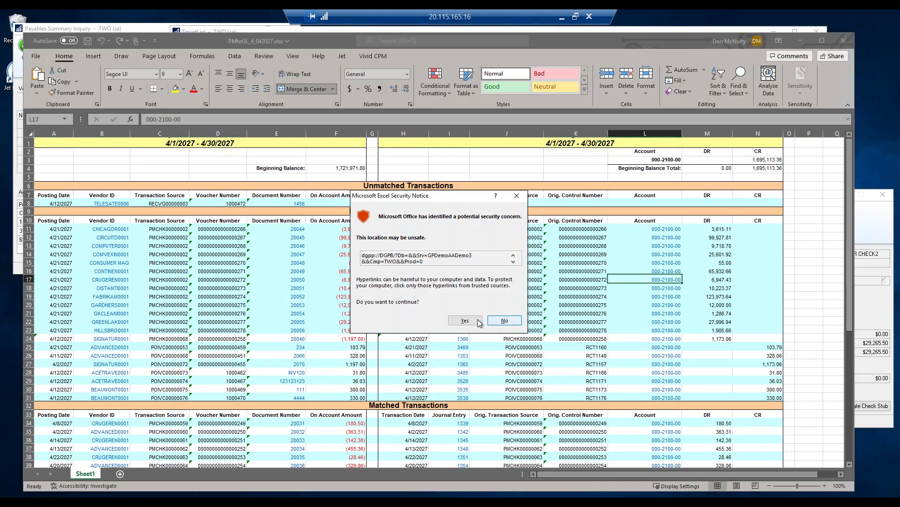
click(507, 321)
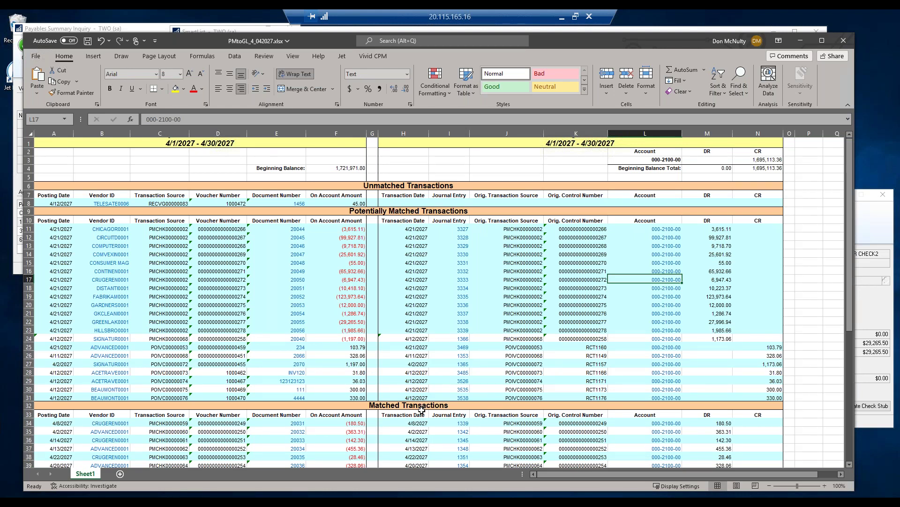
scroll(420, 406, down, 9)
scroll(423, 407, down, 1)
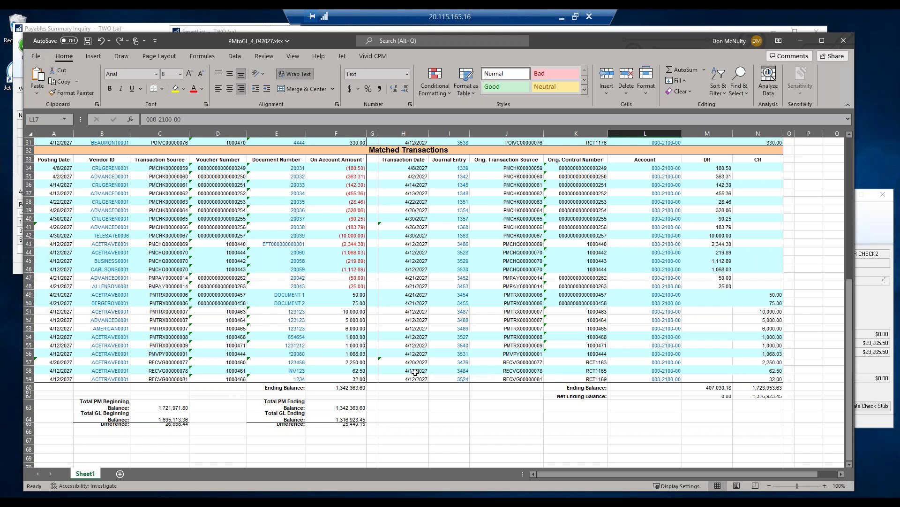
scroll(420, 364, up, 10)
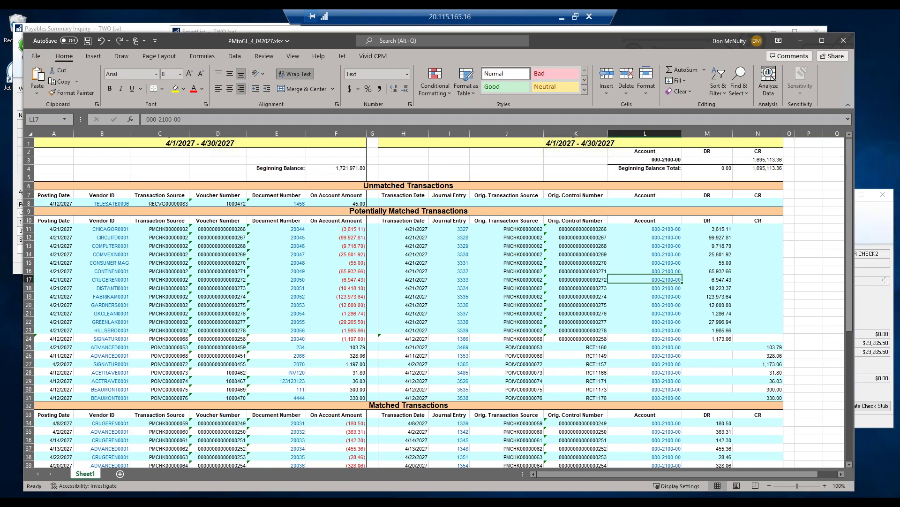
Switch to Microsoft Dynamics GP, open the financial Batch Entry and load batch RECVG00000083.
mouse_move(184, 497)
click(39, 464)
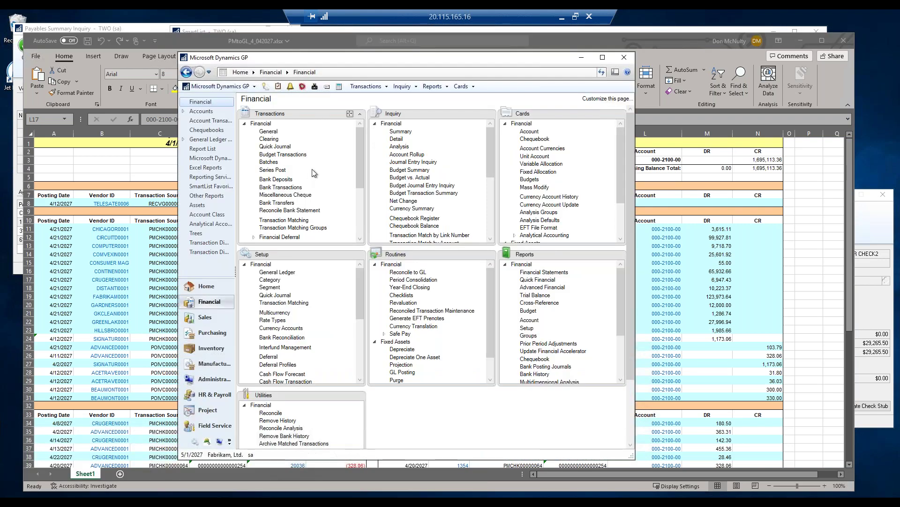
click(269, 161)
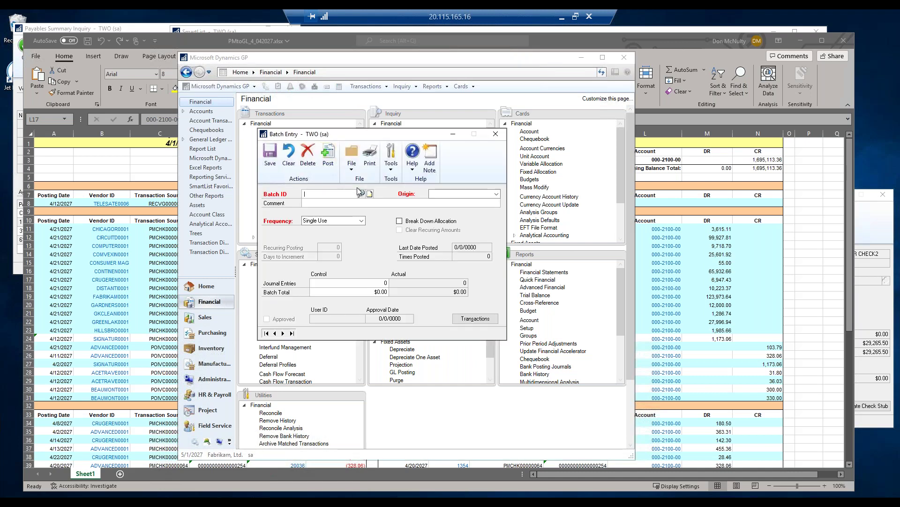
click(362, 194)
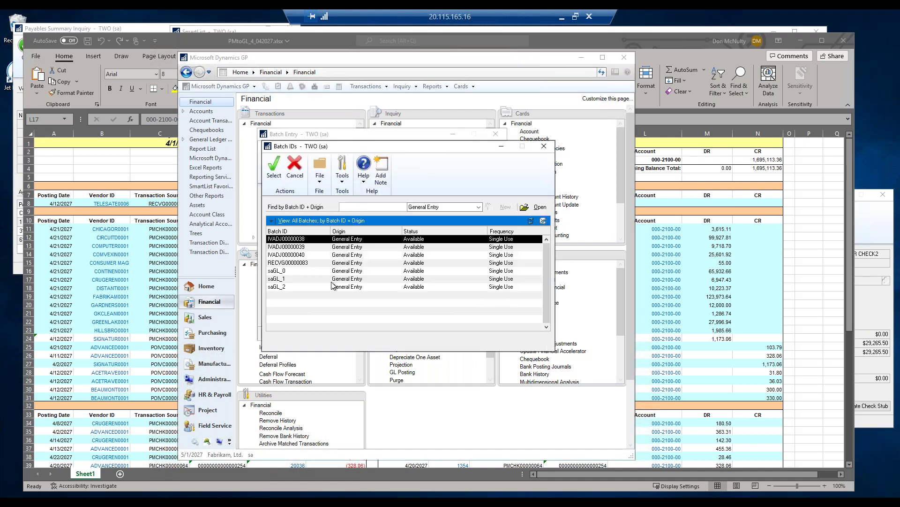
click(290, 263)
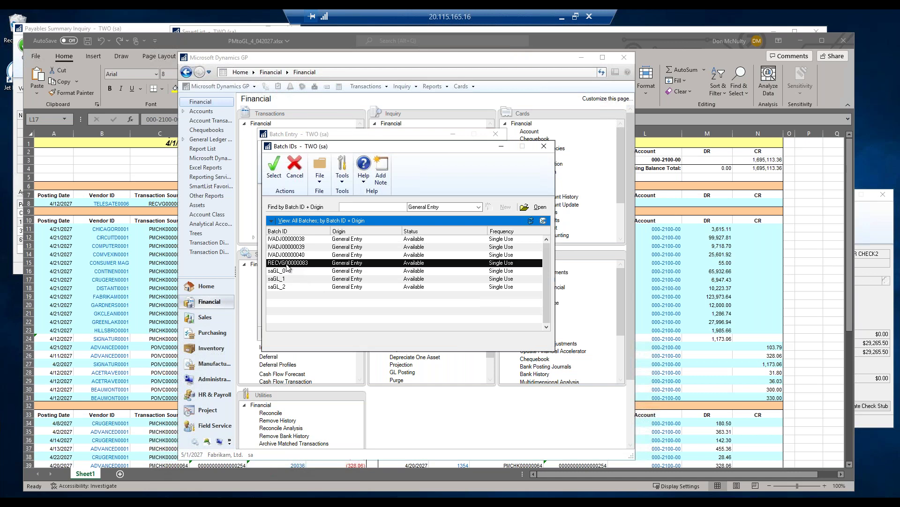
double_click(288, 265)
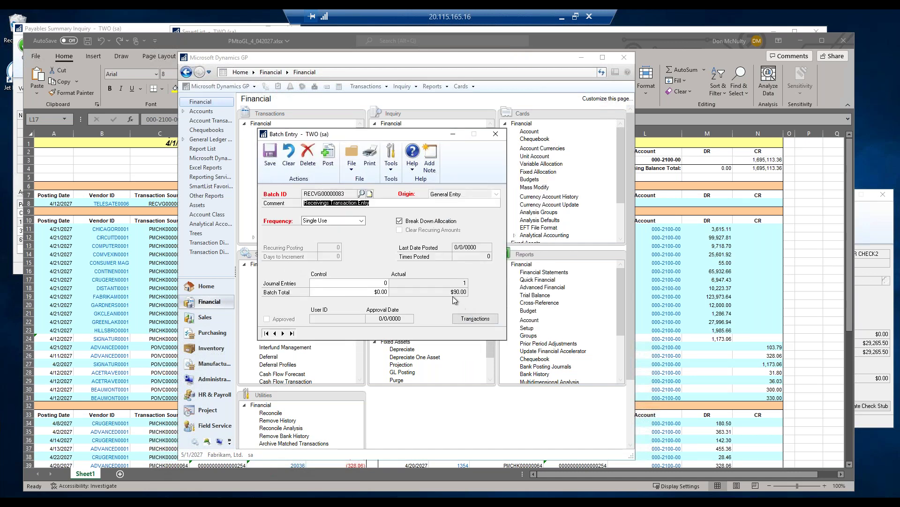
Open the batch's Receivings Transaction Entry journal entry and compare it with the unmatched transaction in the reconciliation workbook.
click(465, 321)
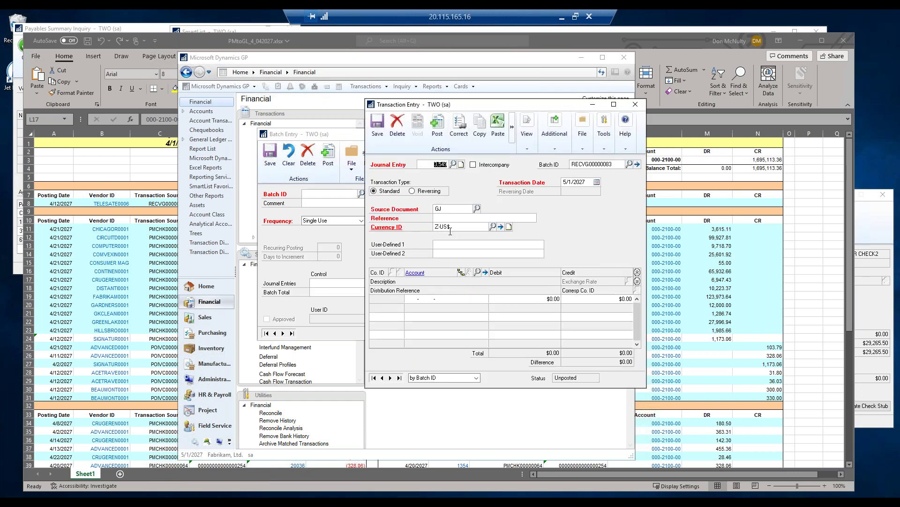
click(453, 164)
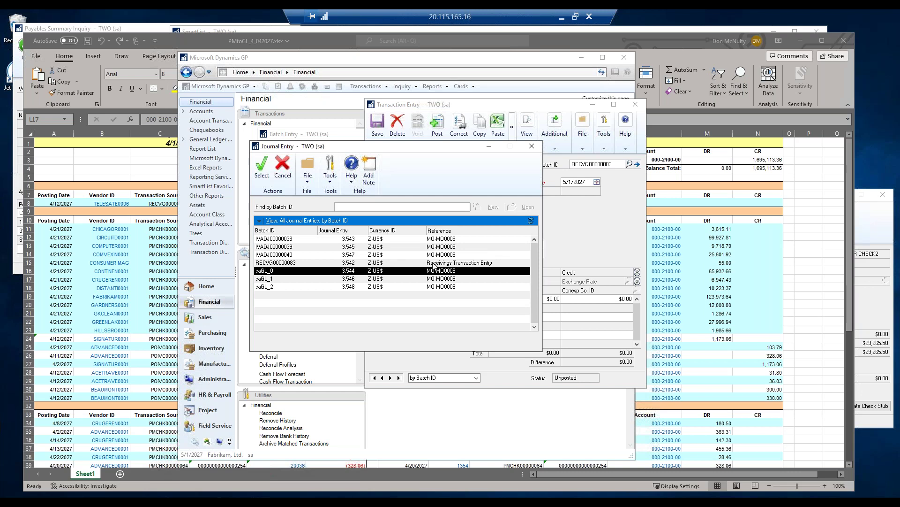
click(441, 264)
double_click(440, 263)
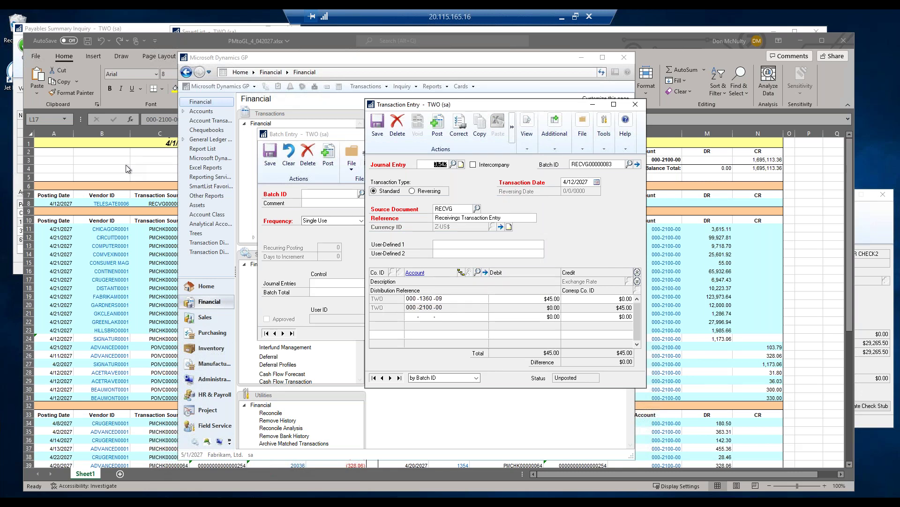
key(alt+Tab)
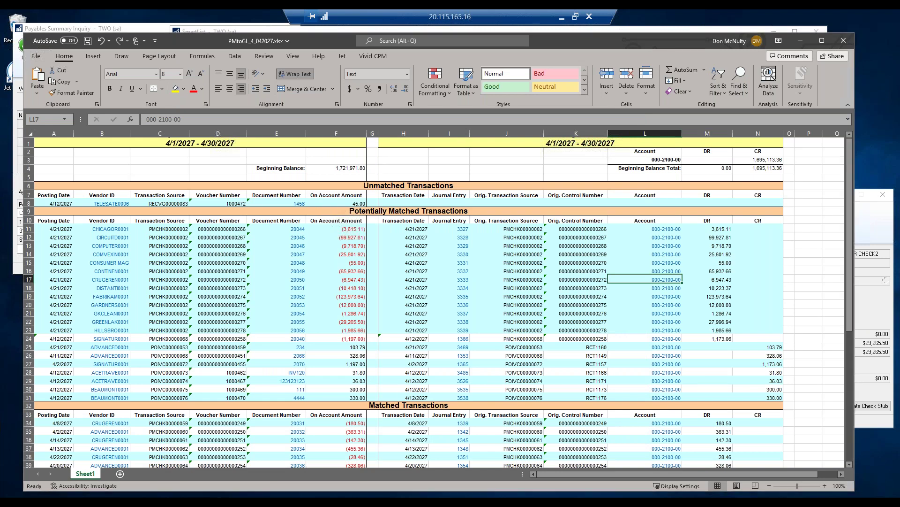
Return to Batch Entry, reload batch RECVG00000083, post it and close the batch window.
click(307, 501)
click(593, 437)
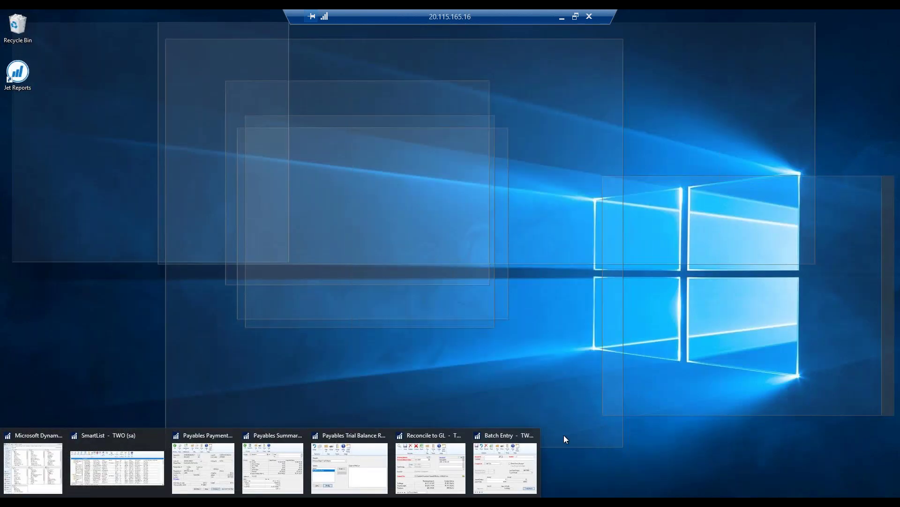
click(506, 460)
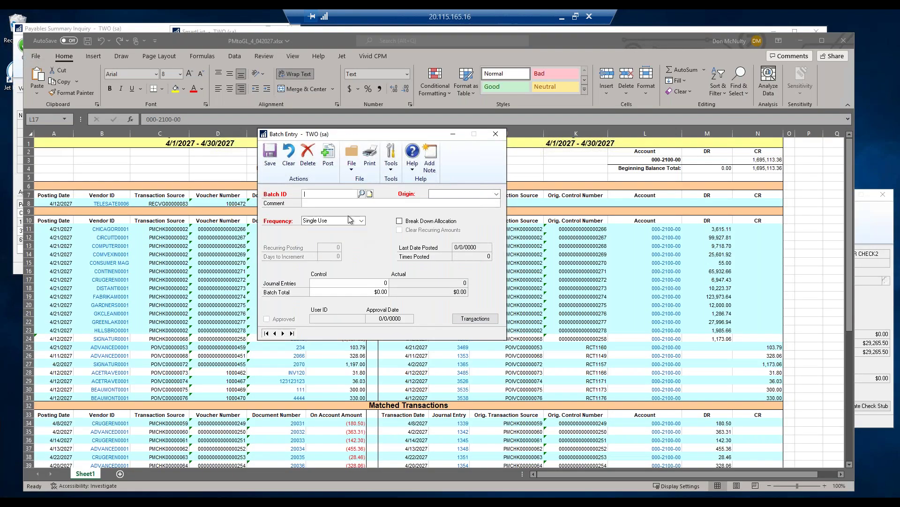
click(360, 192)
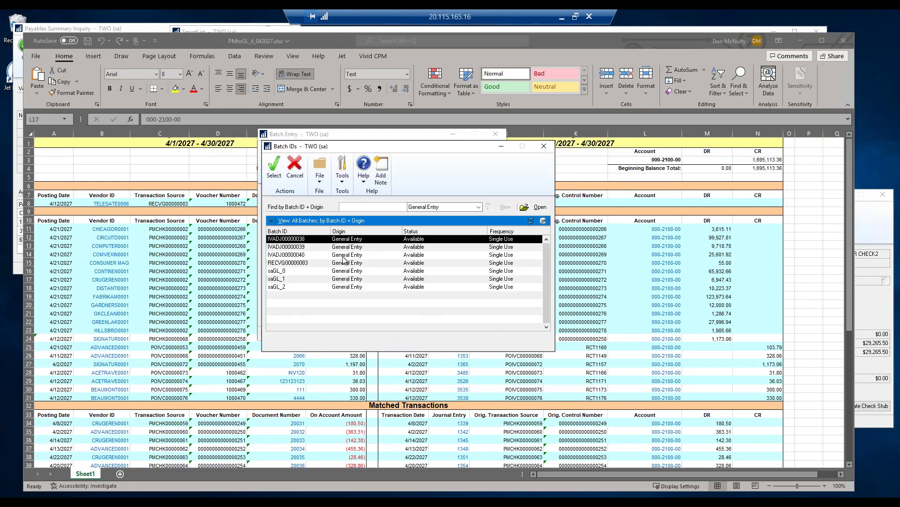
double_click(300, 262)
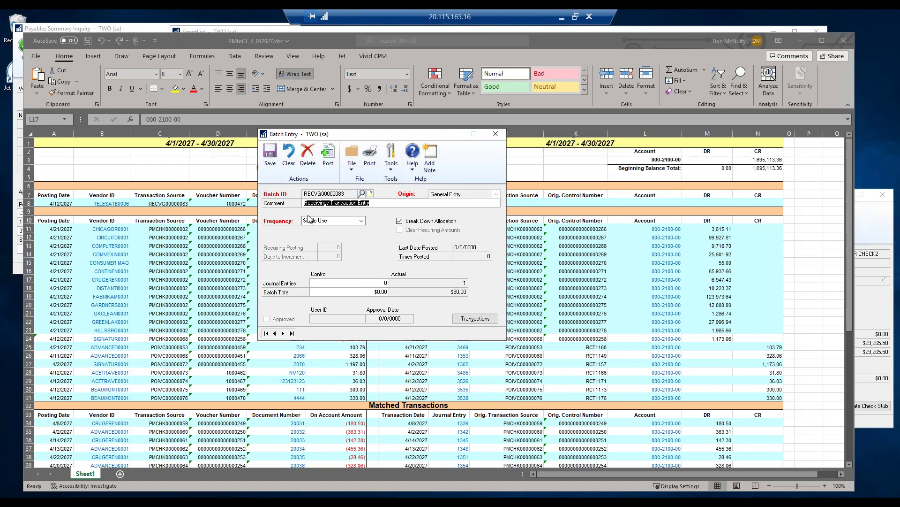
click(328, 156)
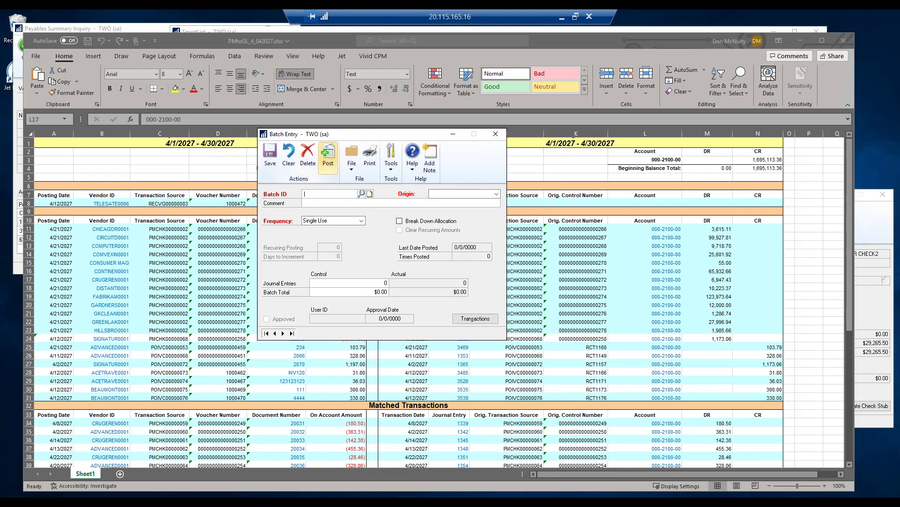
click(496, 135)
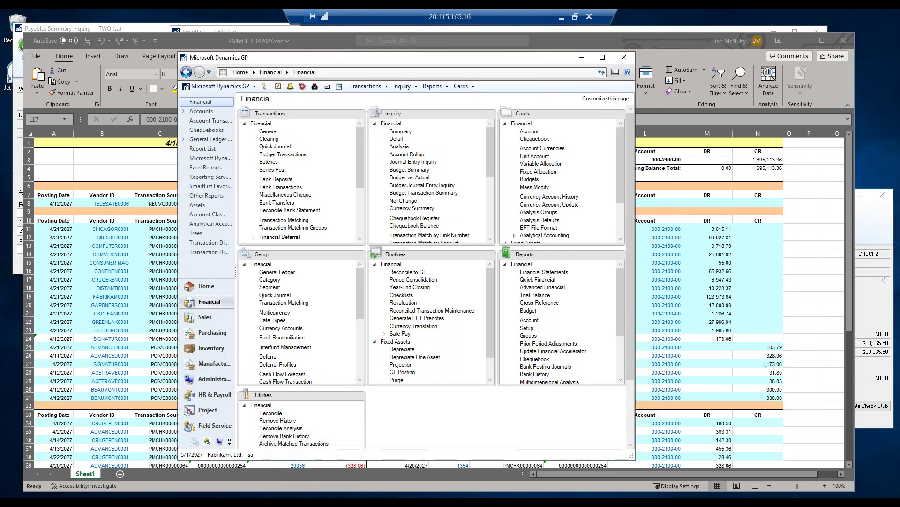
Close the Payables Payments Zoom, Payables Summary Inquiry and Payables Trial Balance Reports windows.
mouse_move(240, 499)
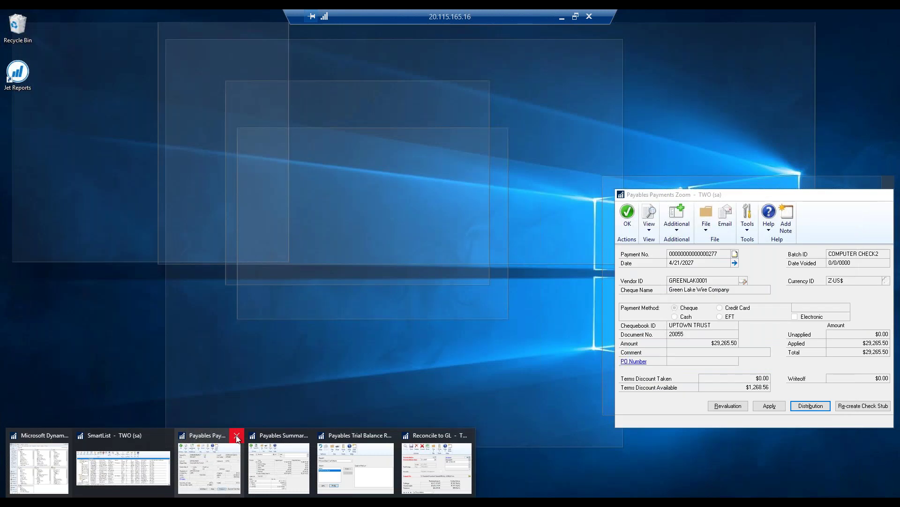
click(236, 438)
click(271, 434)
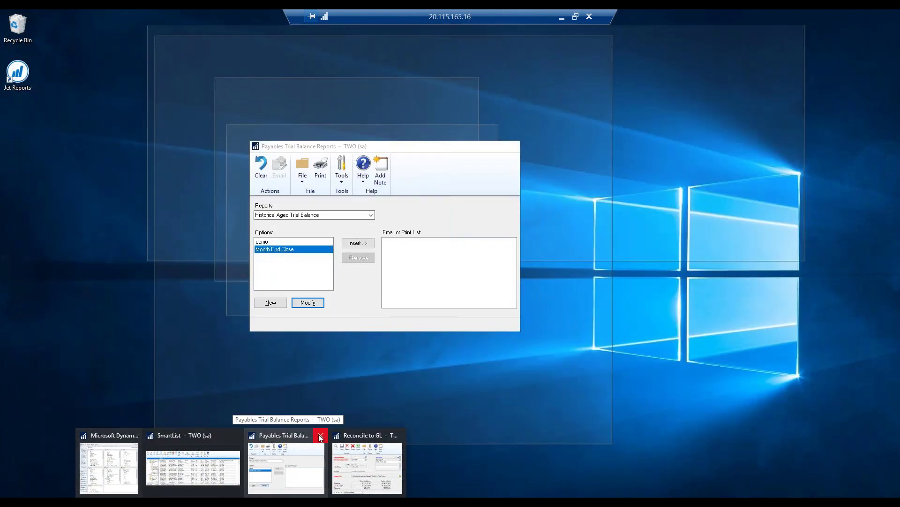
click(321, 437)
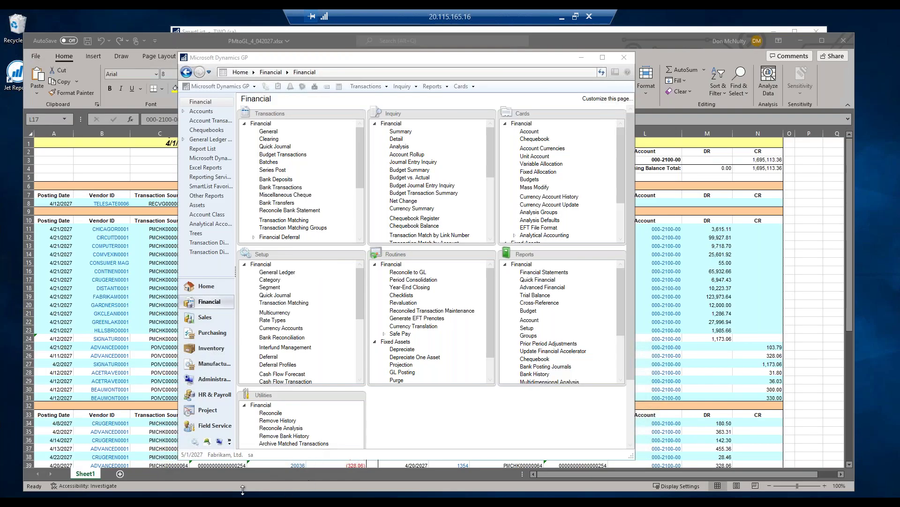
Save the current payables reconciliation and process a new one for 4/1/2027 to 4/30/2027 to PMtoGL_5_042027.xlsx.
mouse_move(233, 497)
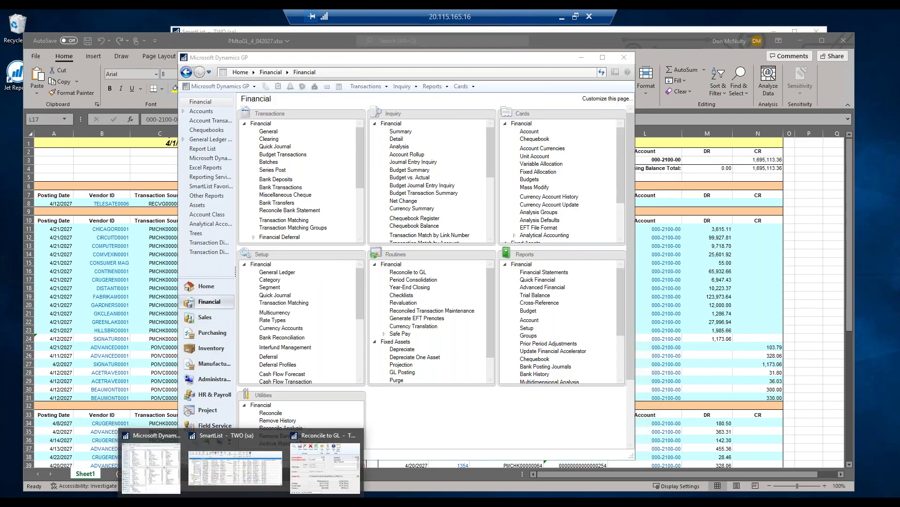
click(313, 472)
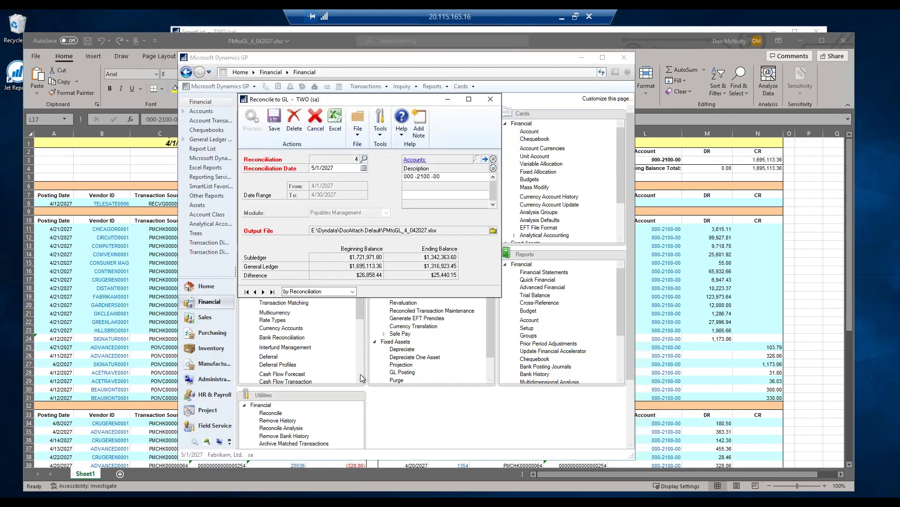
click(275, 119)
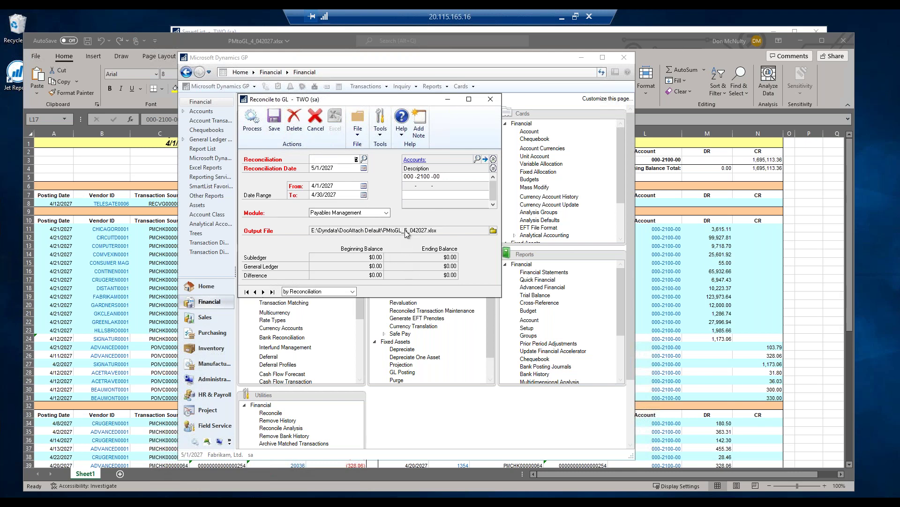
click(256, 121)
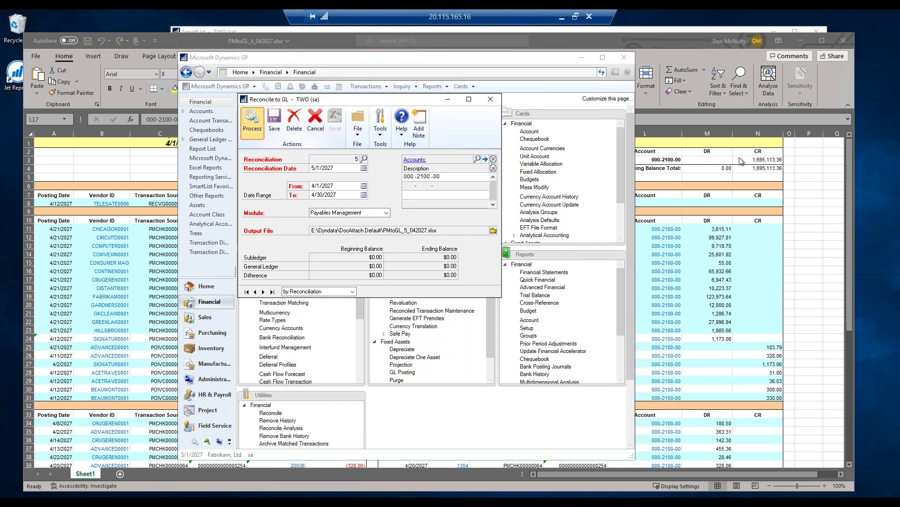
Switch to the new PMtoGL_5_042027.xlsx workbook and autofit the heights of its transaction rows.
key(alt+Tab)
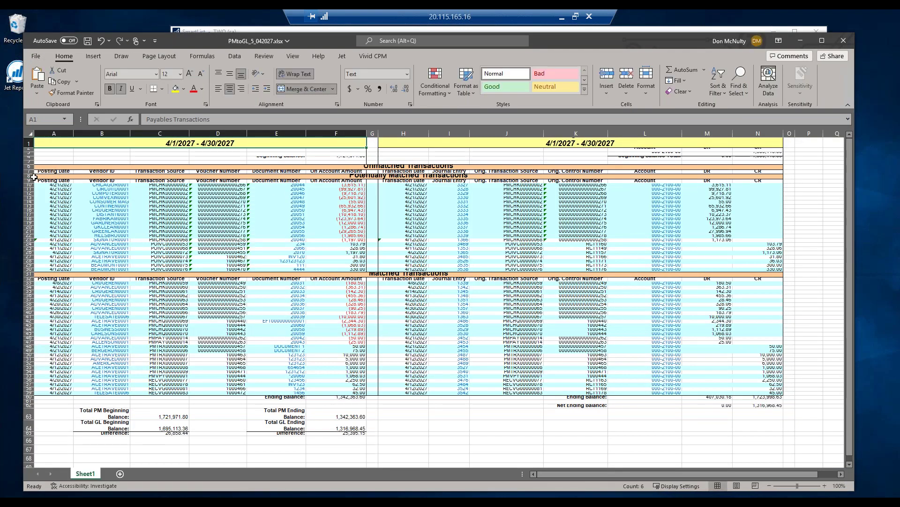
drag(29, 158, 44, 406)
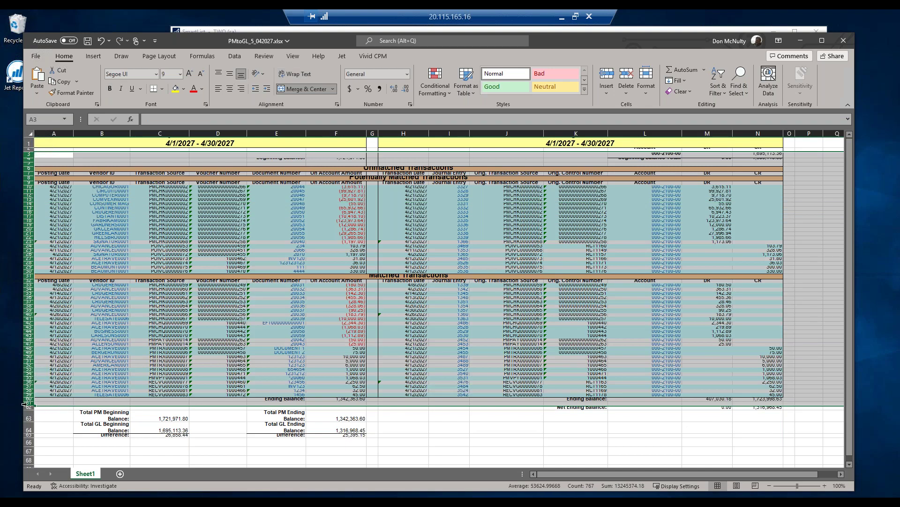
double_click(27, 406)
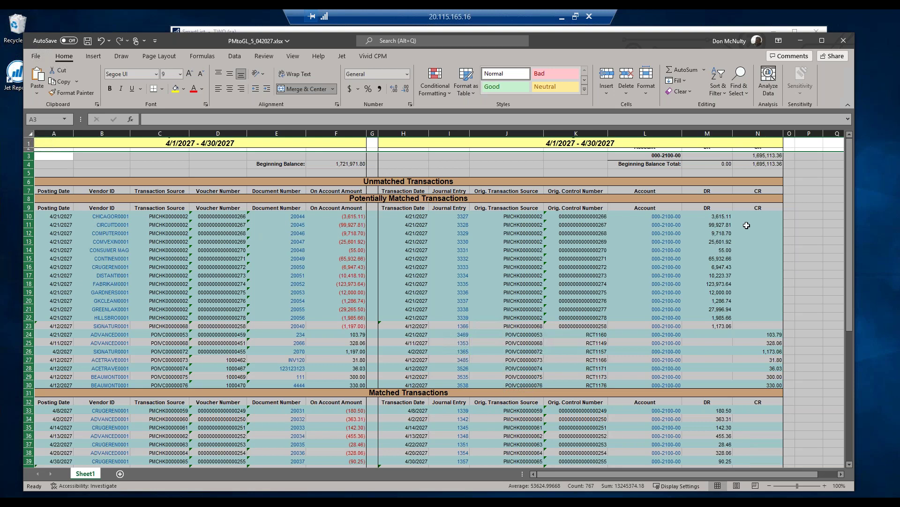
Compare the payables on-account amounts with the GL debits in the first potentially matched payment rows.
click(346, 215)
click(722, 217)
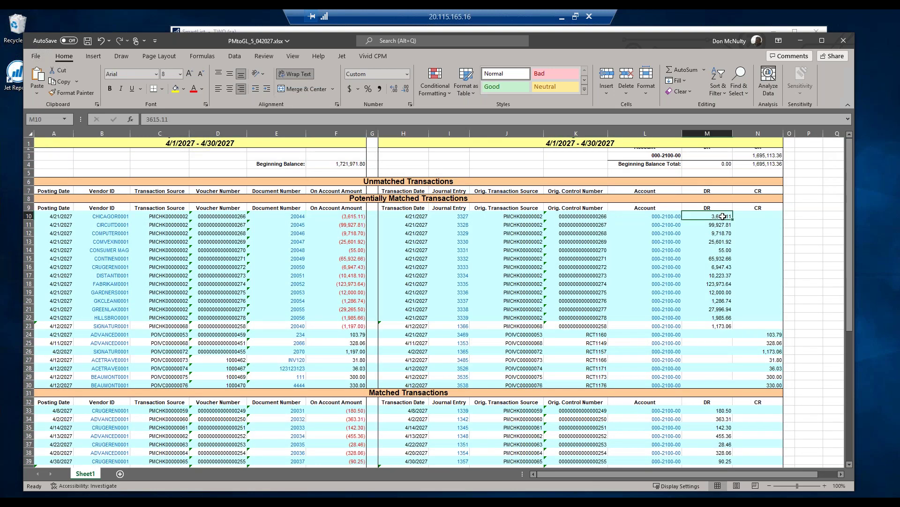
click(343, 225)
click(709, 225)
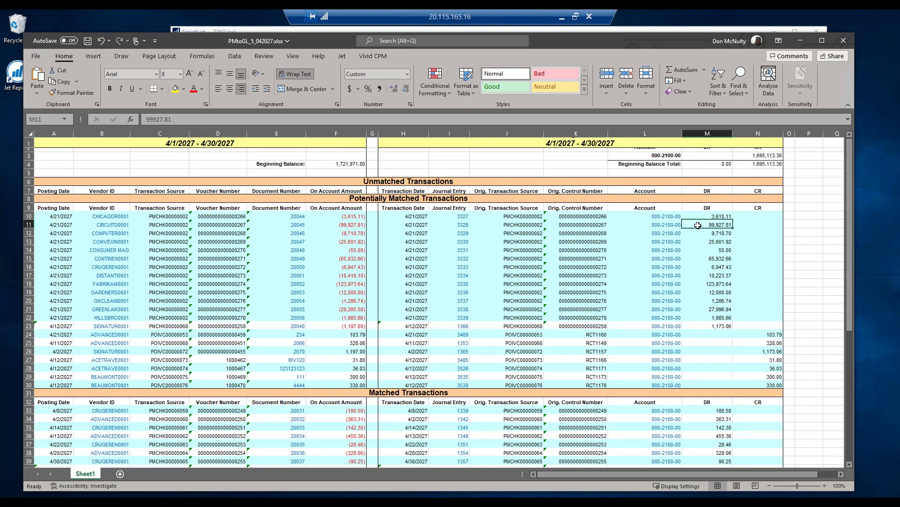
click(338, 232)
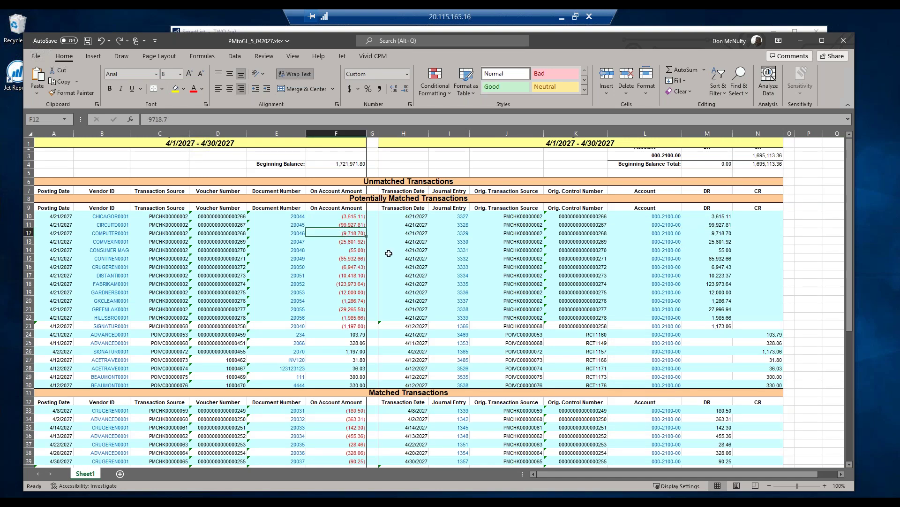
Compare the payables amount with the GL debit for the potentially matched GREENLAK0001 payment in row 21.
click(349, 310)
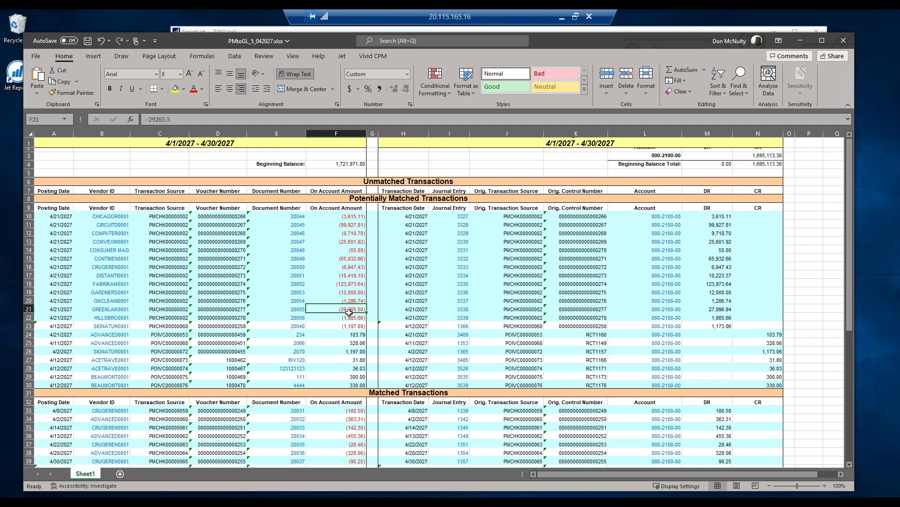
click(711, 310)
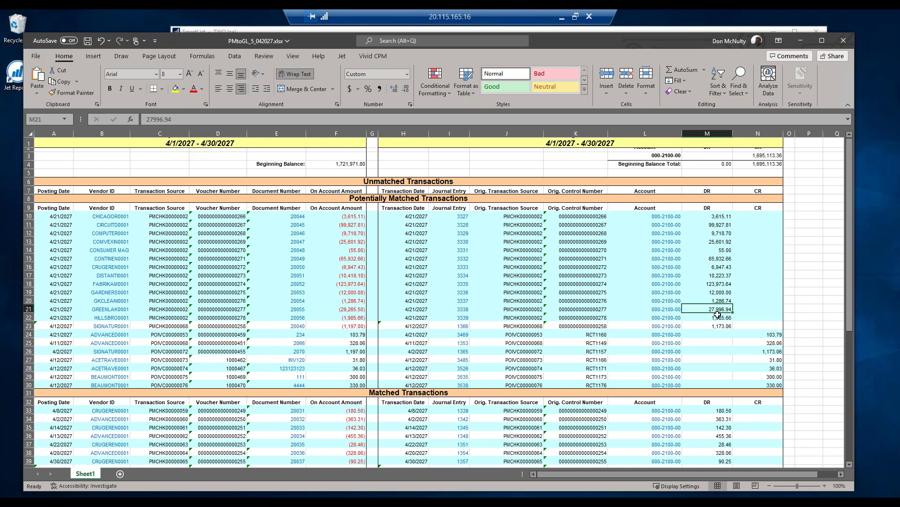
click(330, 308)
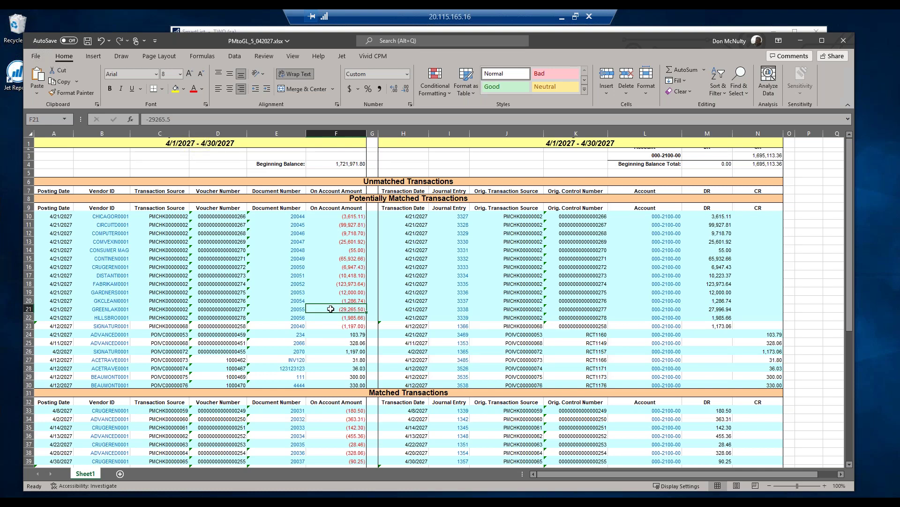
click(714, 310)
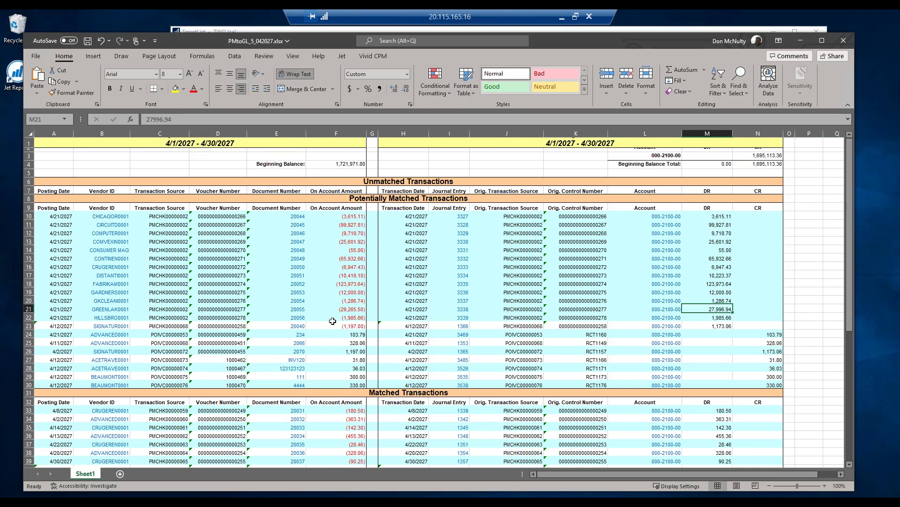
Drill down from the GREENLAK0001 document number to Payables Payments Zoom and view the payment's distributions.
click(293, 310)
click(467, 325)
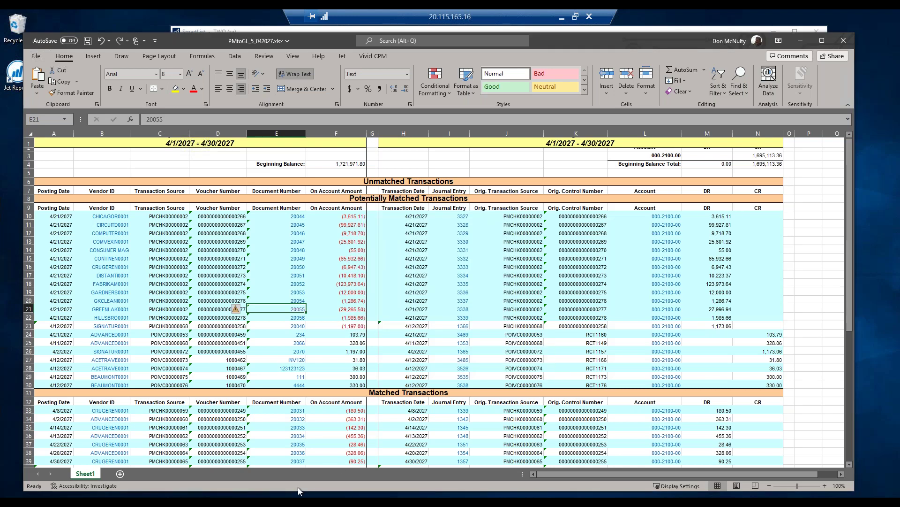
mouse_move(298, 488)
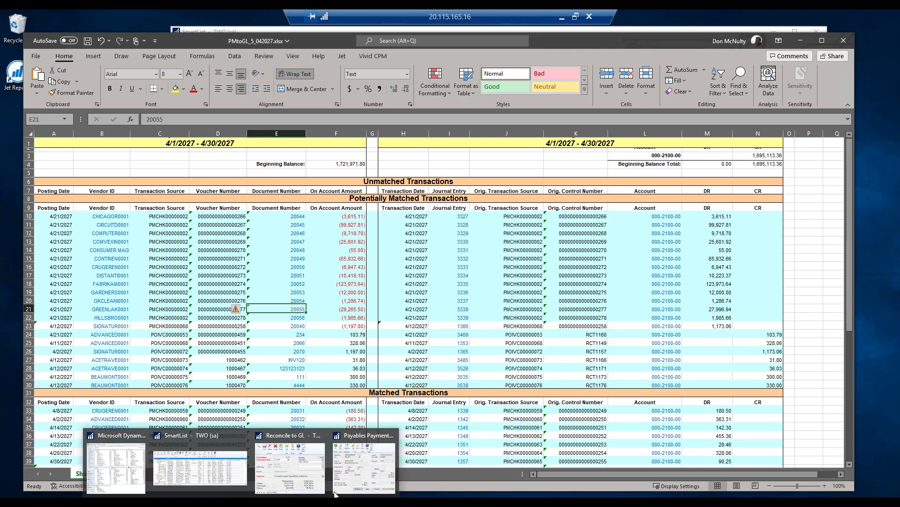
click(371, 477)
drag(430, 109, 486, 31)
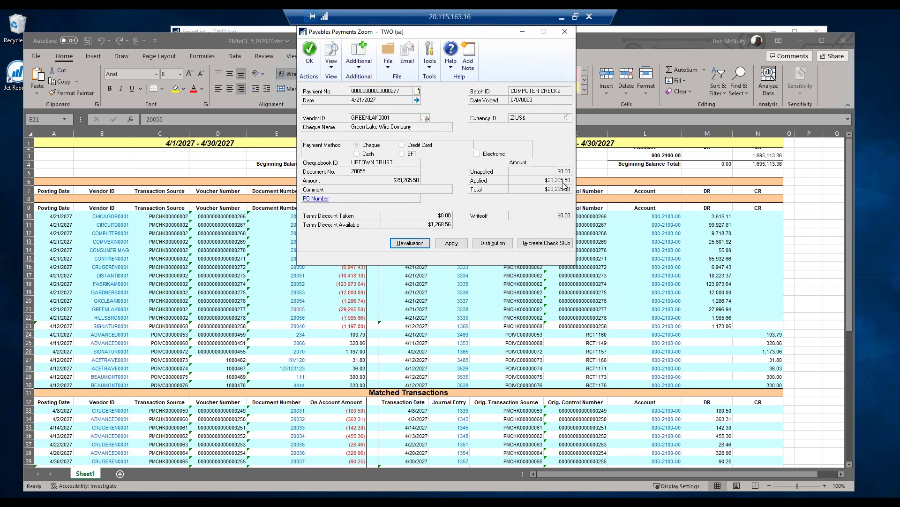
click(489, 244)
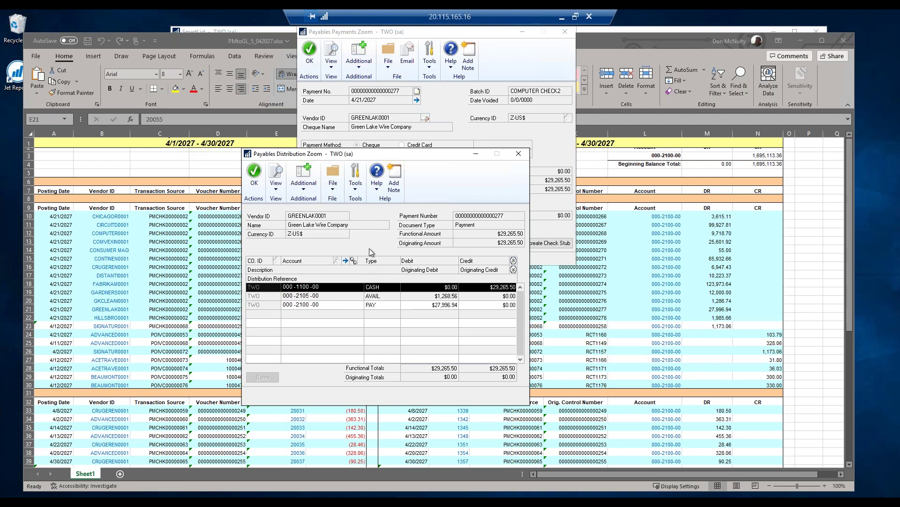
Open Payables Management Setup from the Dynamics GP Purchasing page and toggle the Track Discounts Available in GL option.
mouse_move(296, 496)
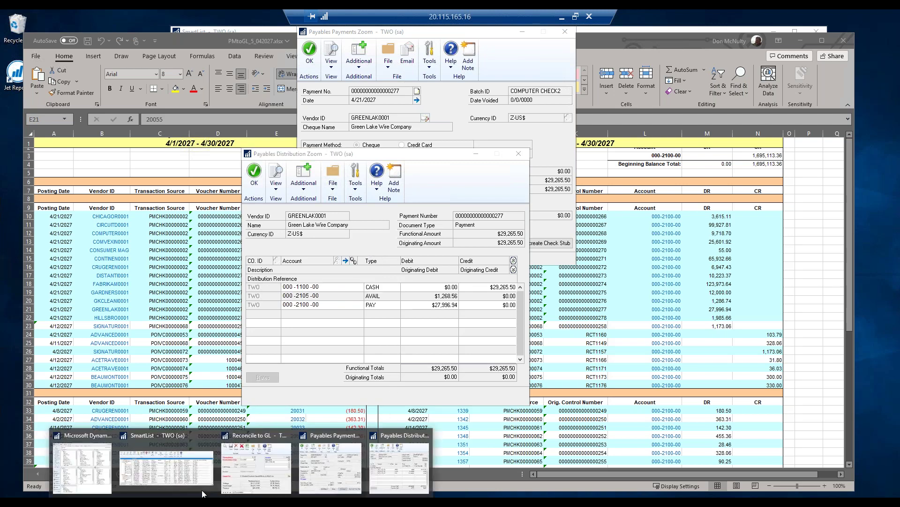
click(83, 440)
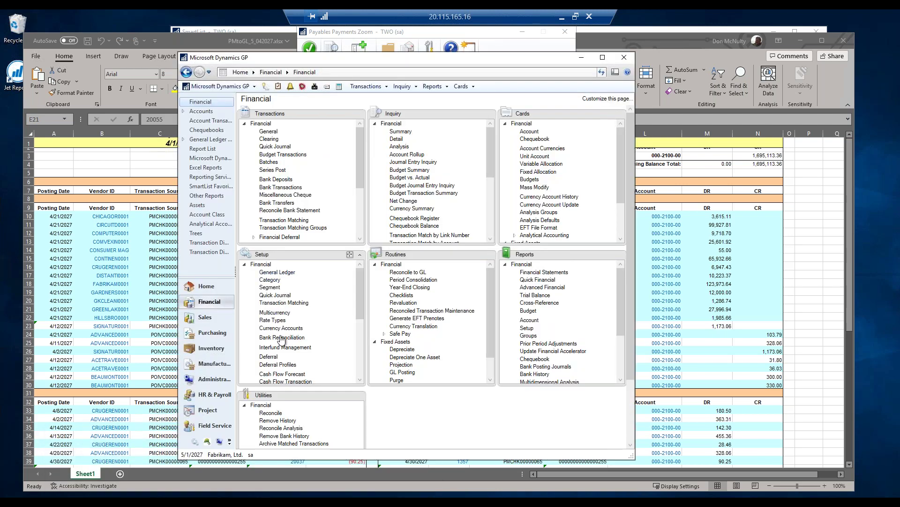
click(219, 335)
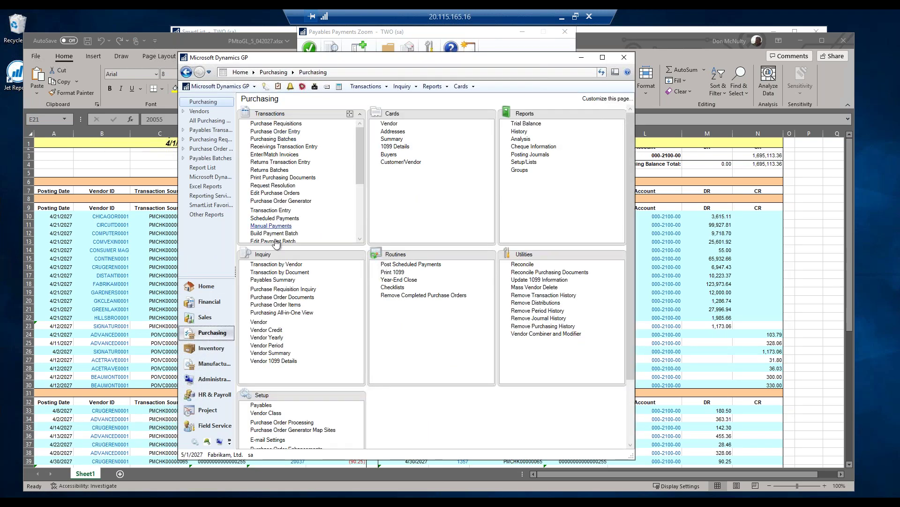
click(266, 407)
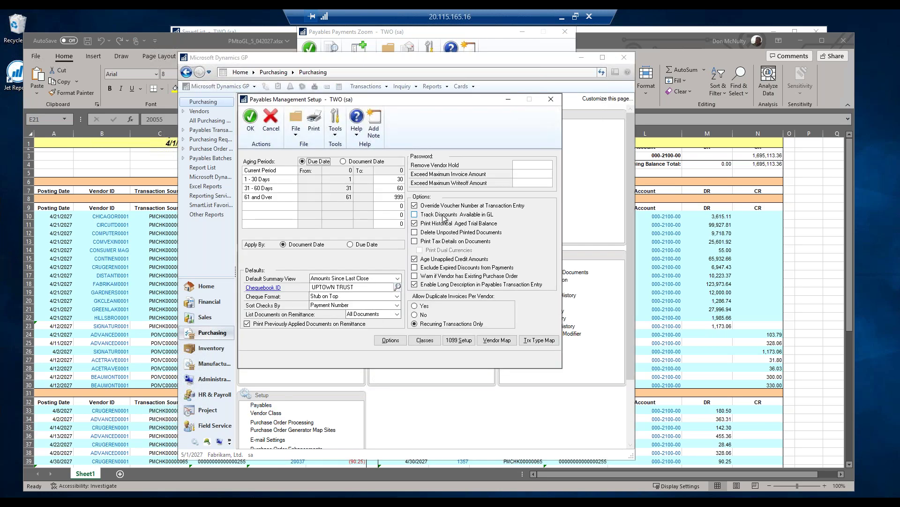
click(445, 217)
Close Payables Management Setup and save its changes, rechecking the GREENLAK0001 amounts in the workbook in between.
click(551, 99)
click(687, 324)
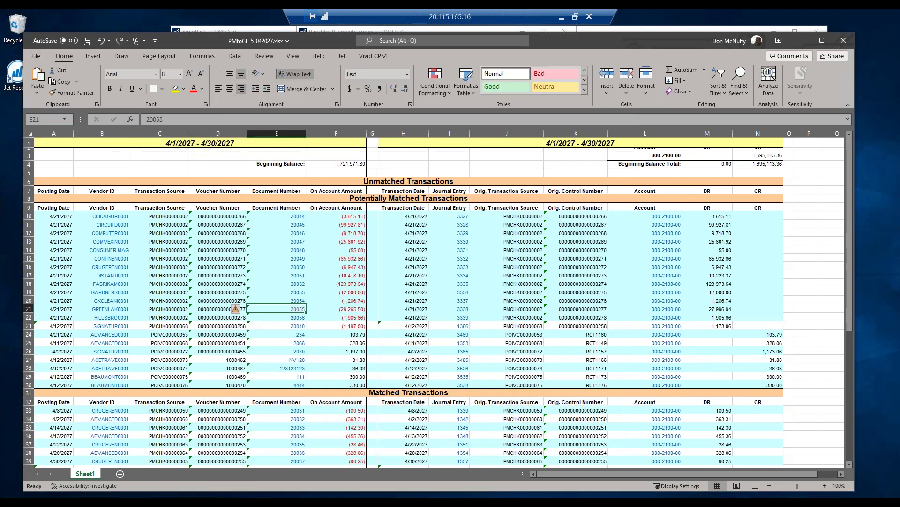
click(727, 310)
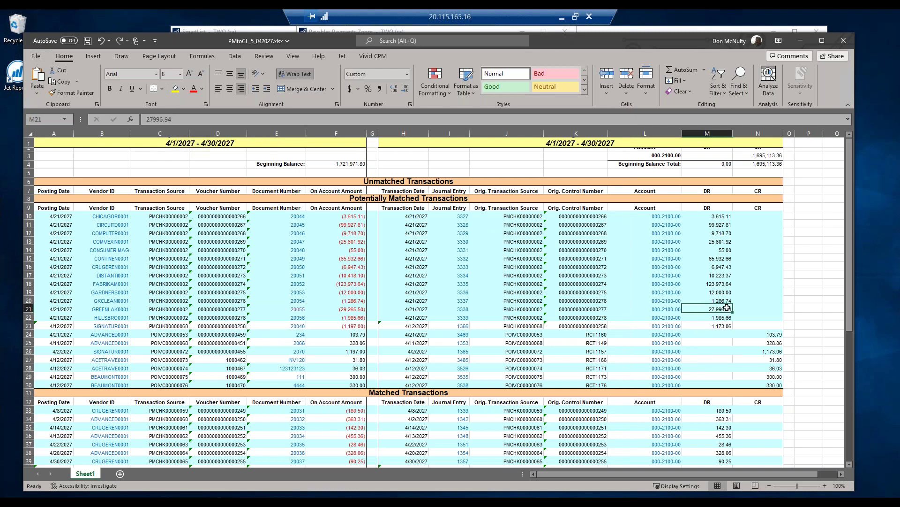
click(346, 310)
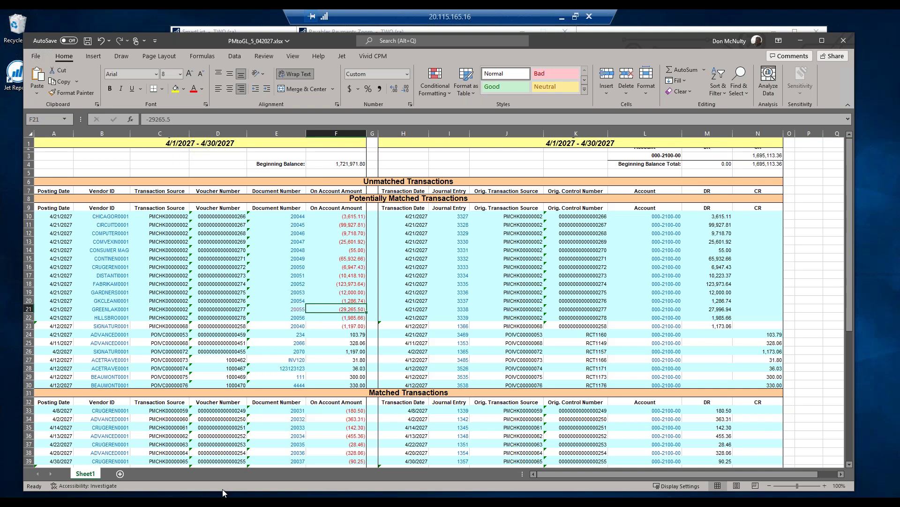
click(205, 464)
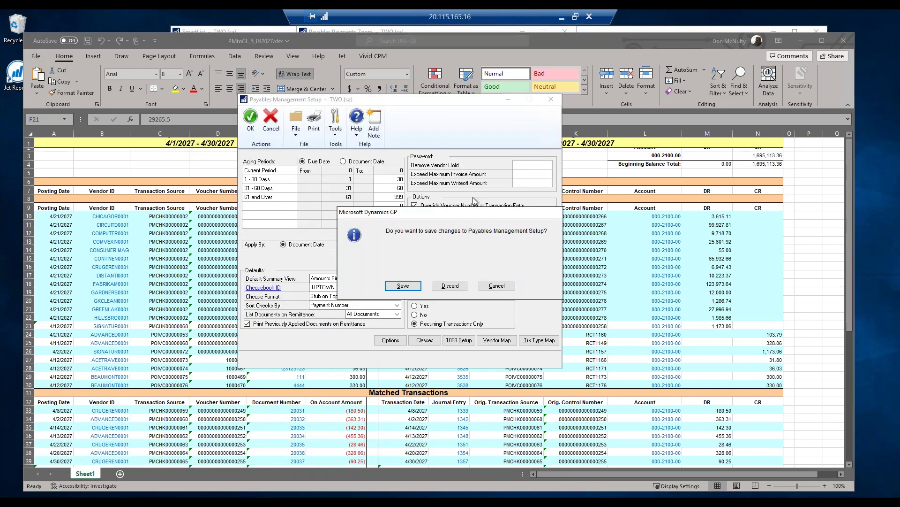
click(405, 286)
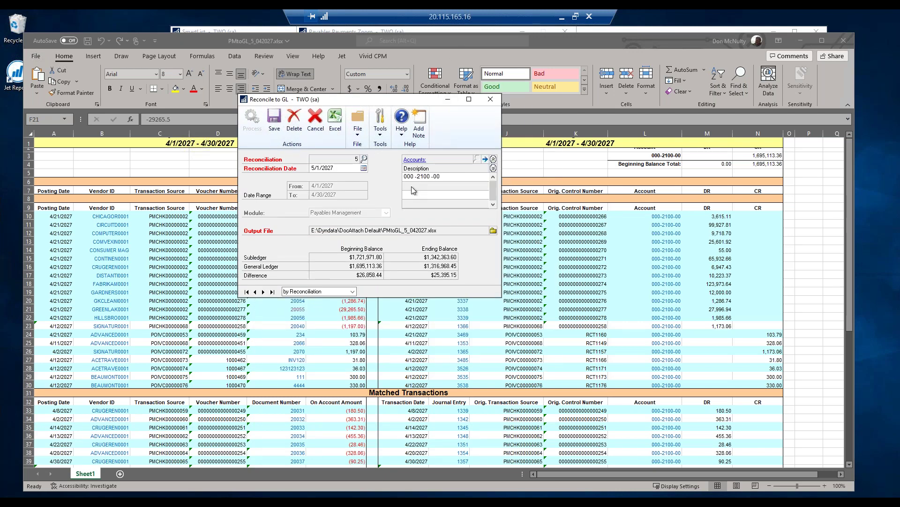
Save the current reconciliation and process a new payables one for 4/1/2027 to 4/30/2027 with accounts 000-2100-00 and 000-2105-00.
click(274, 121)
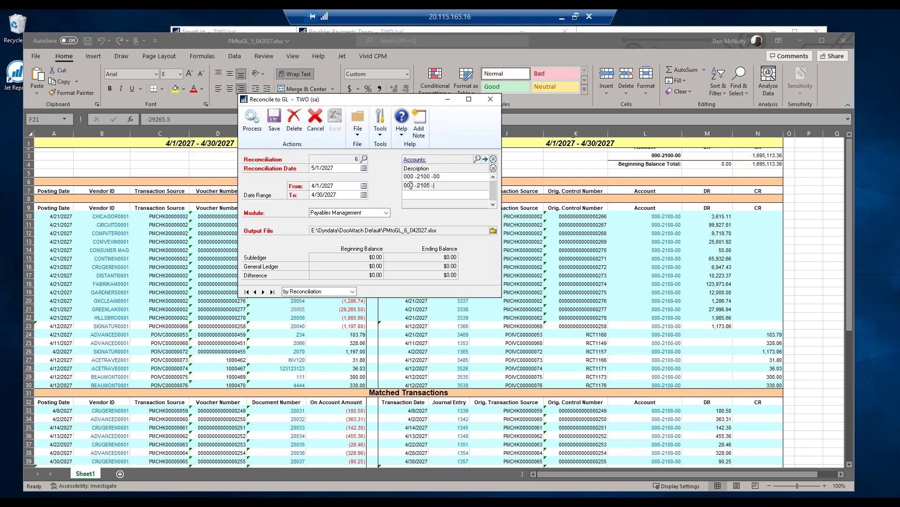
click(251, 117)
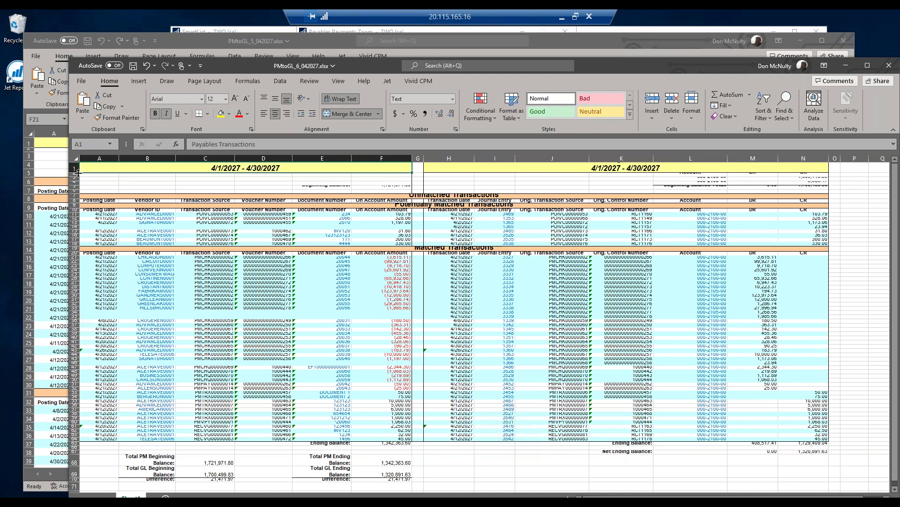
Autofit the heights of the transaction rows in PMtoGL_6_042027.xlsx and clear the row selection.
drag(75, 174, 75, 447)
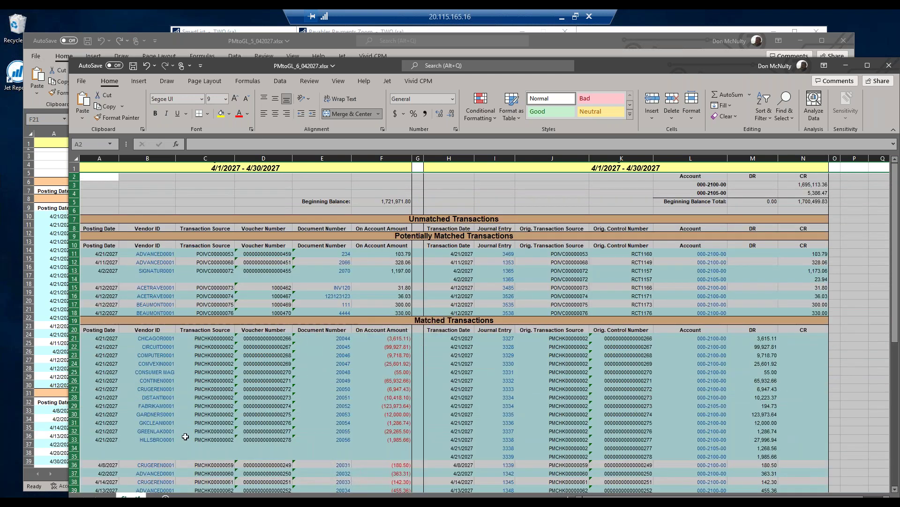
scroll(186, 436, down, 15)
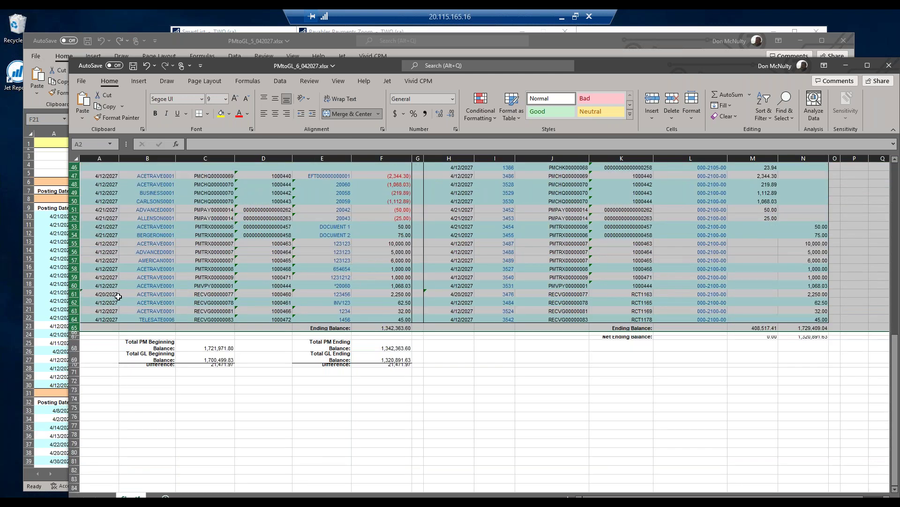
click(405, 321)
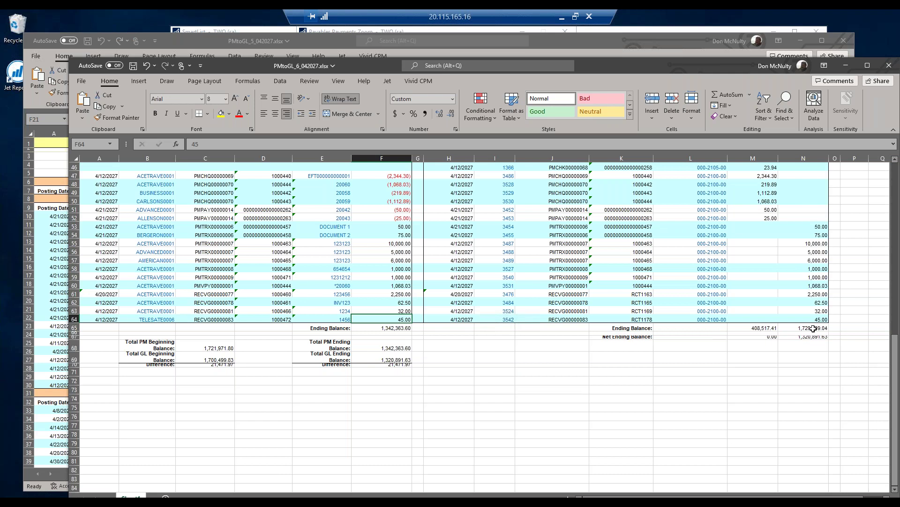
Check the sum of the two GL credits in N13:N14 against the potentially matched SIGNATUR0001 transaction.
scroll(789, 319, up, 14)
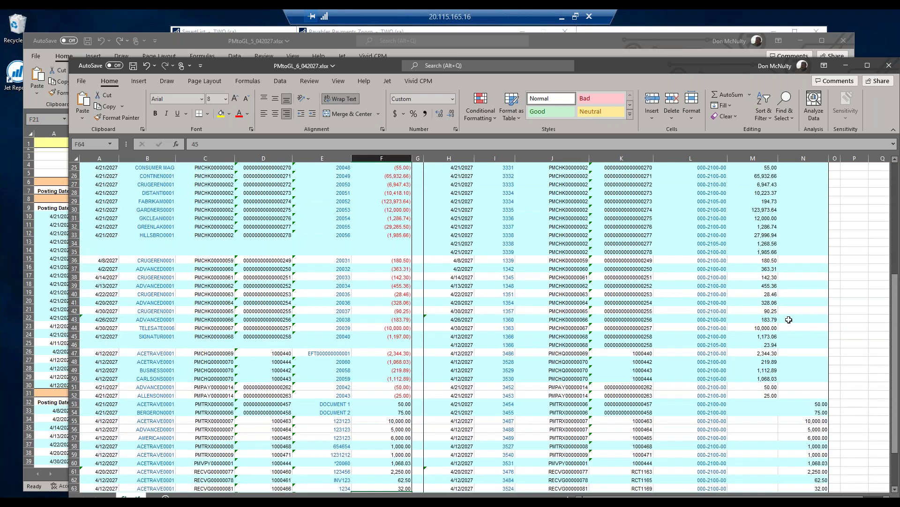
scroll(789, 319, up, 1)
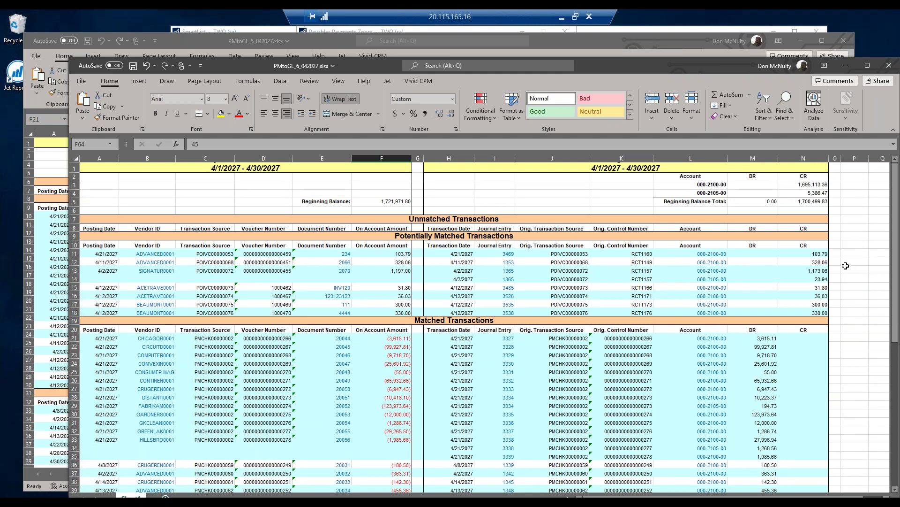
click(819, 272)
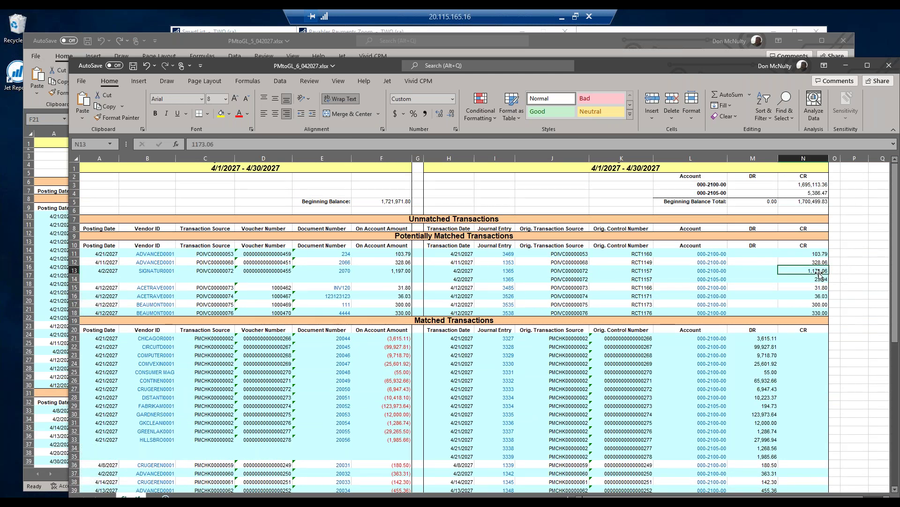
drag(818, 272, 818, 279)
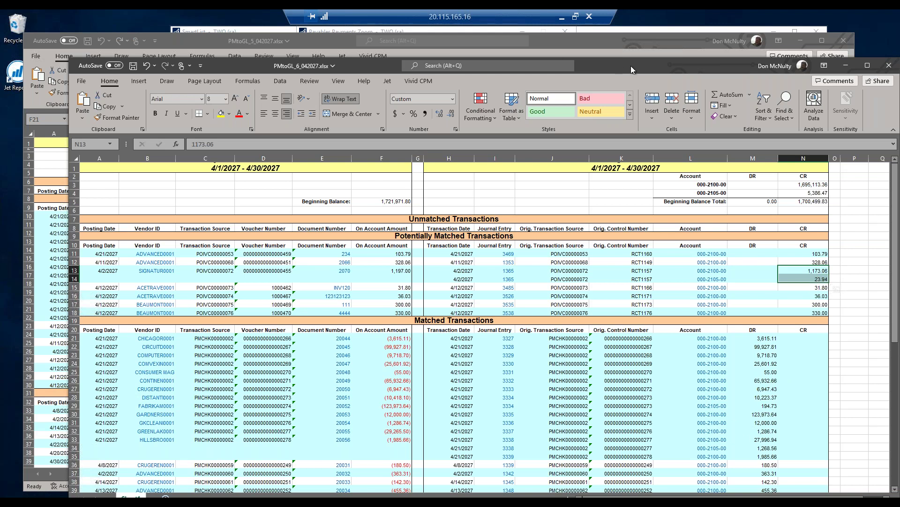
drag(624, 66, 605, 41)
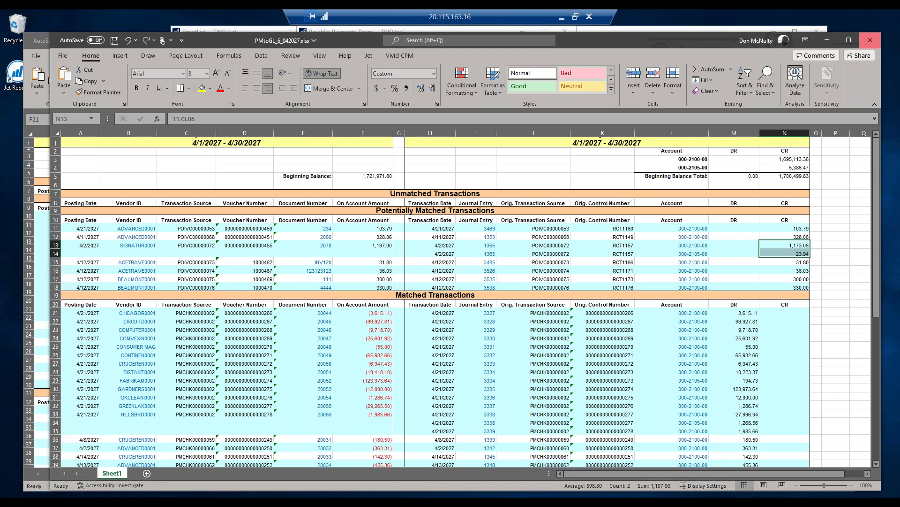
Switch from PMtoGL_6_042027.xlsx to Microsoft Dynamics GP and list the Purchasing series Reporting Services reports.
click(869, 41)
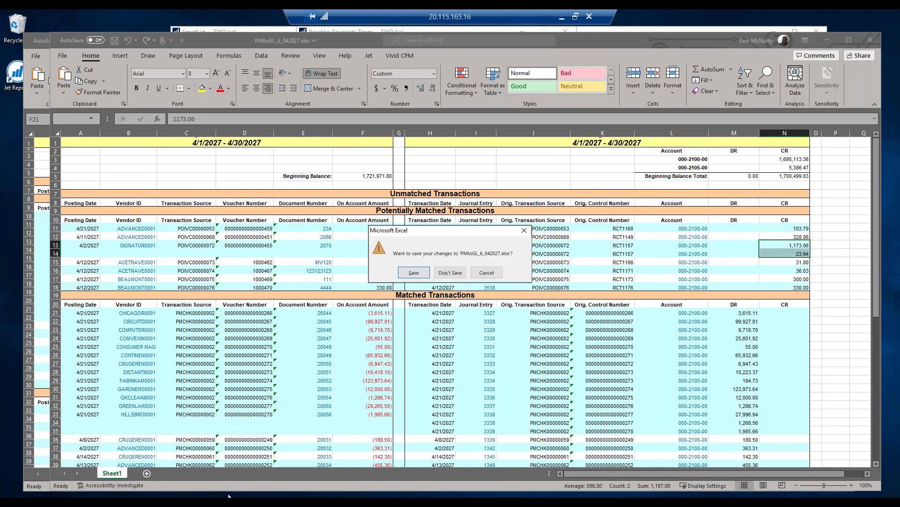
mouse_move(229, 498)
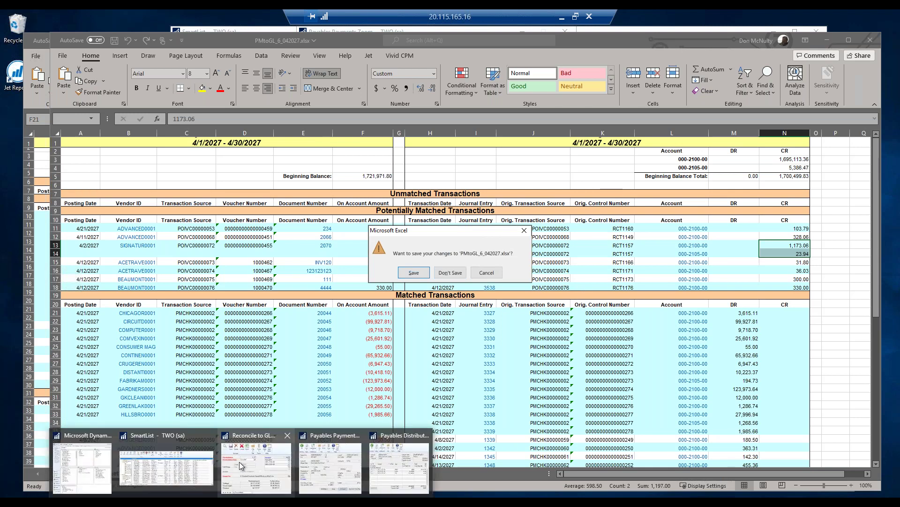
mouse_move(244, 450)
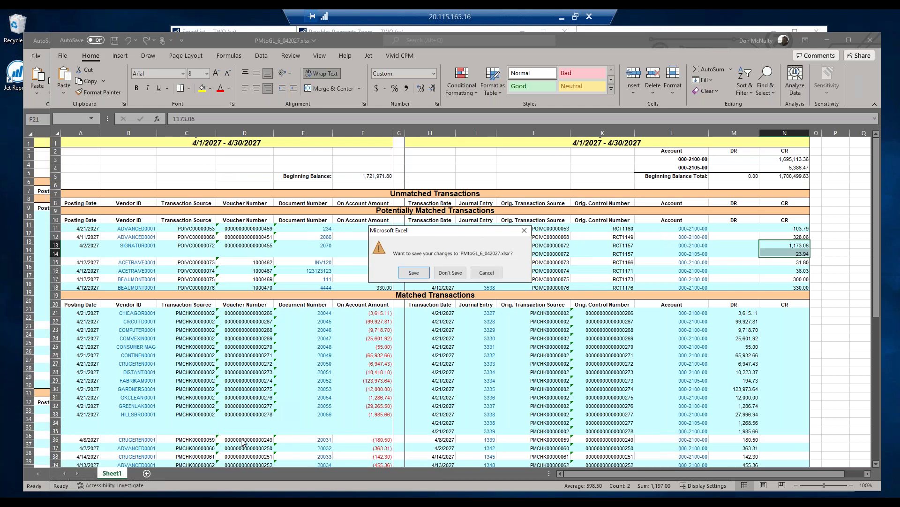
mouse_move(87, 442)
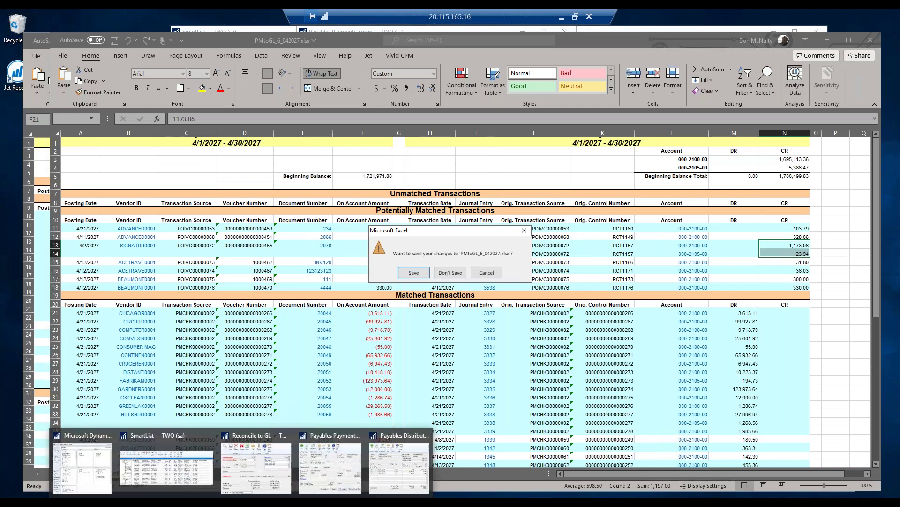
click(86, 442)
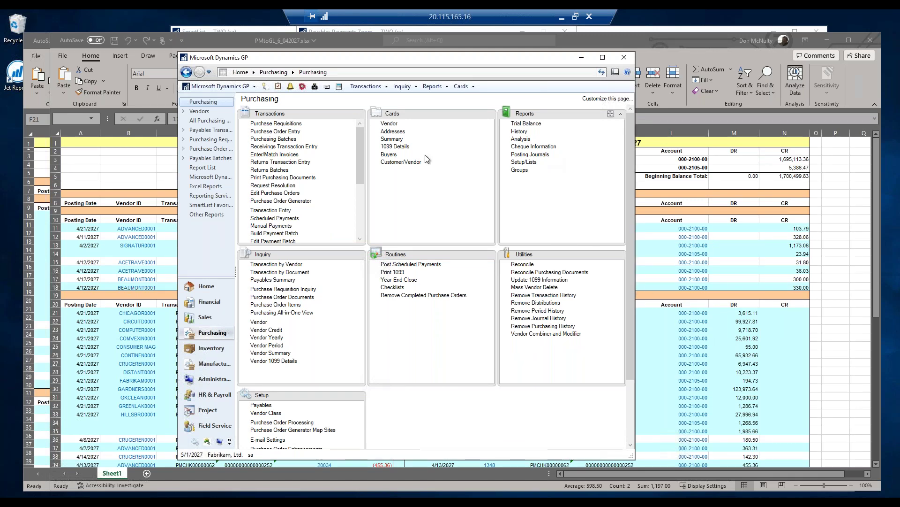
click(209, 196)
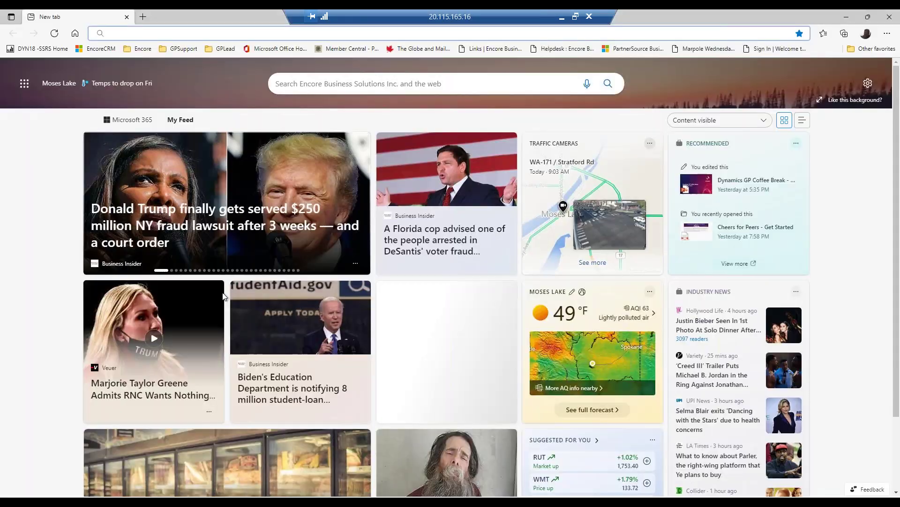
click(142, 16)
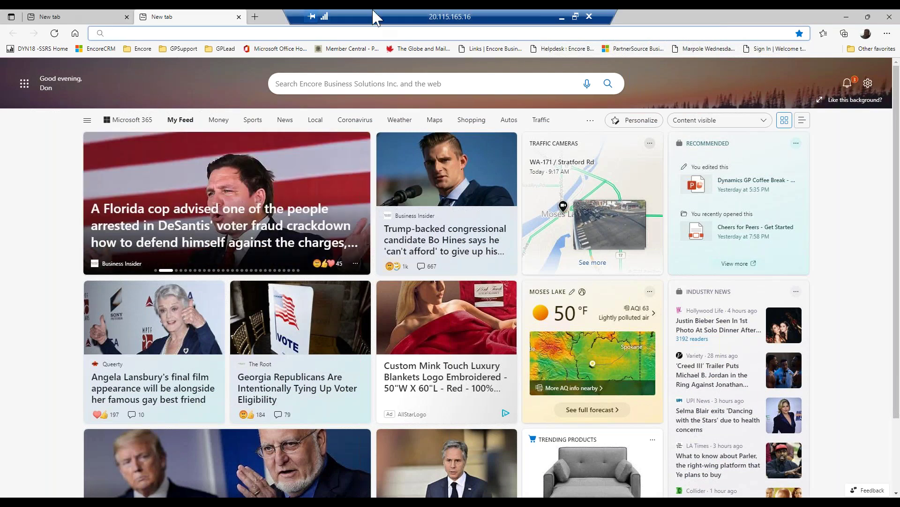
click(847, 17)
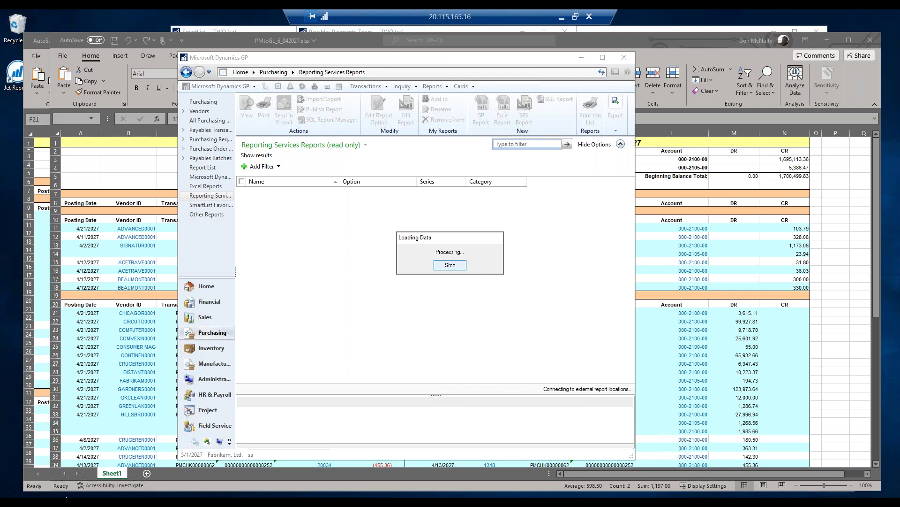
mouse_move(66, 497)
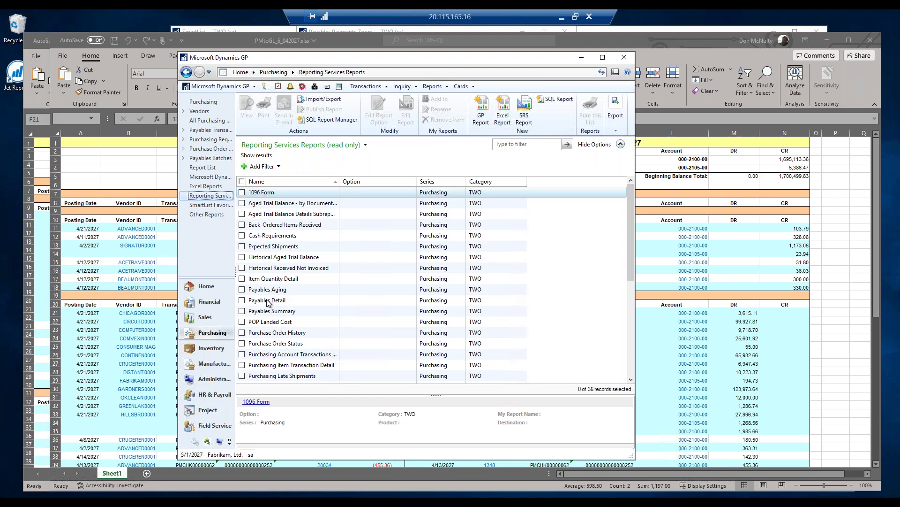
Open the Historical Aged Trial Balance report and close the two blank browser tabs beside it.
click(242, 258)
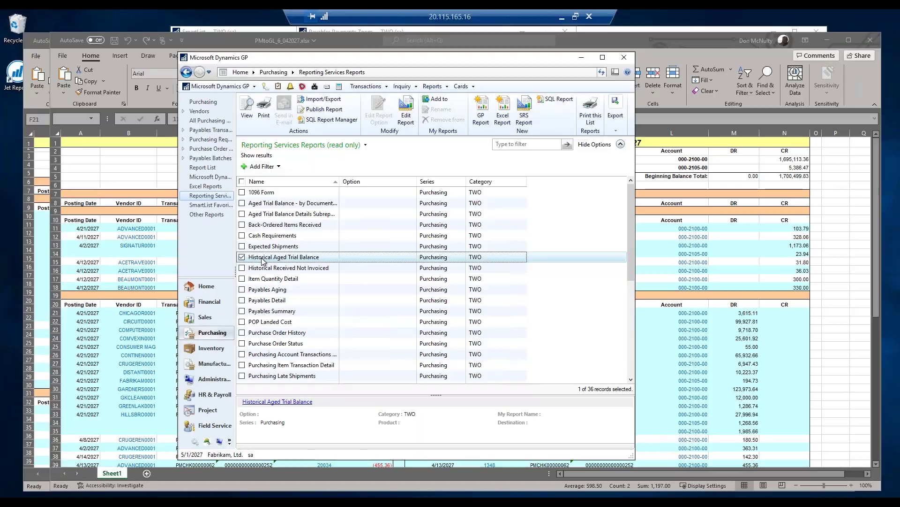
double_click(262, 261)
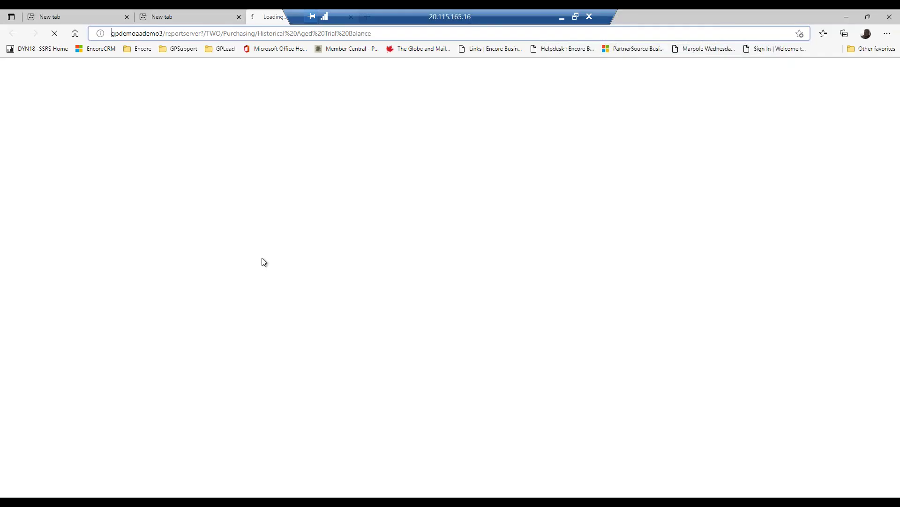
click(239, 17)
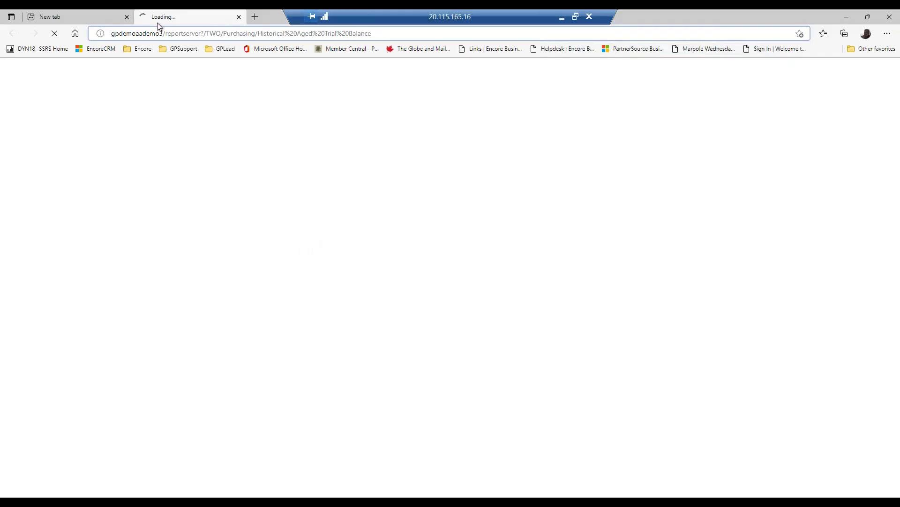
click(127, 17)
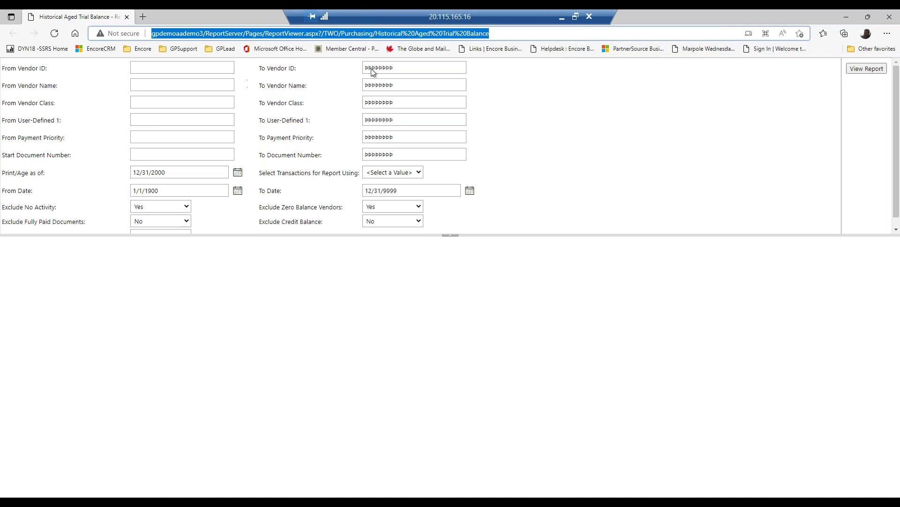
Run the Historical Aged Trial Balance using GL Posting Date with a To Date of 4/30/2027.
click(406, 173)
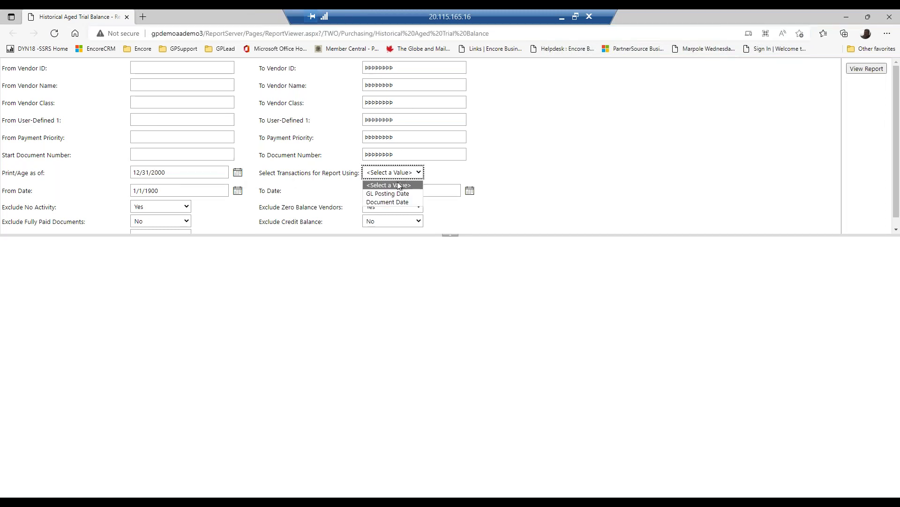
click(398, 192)
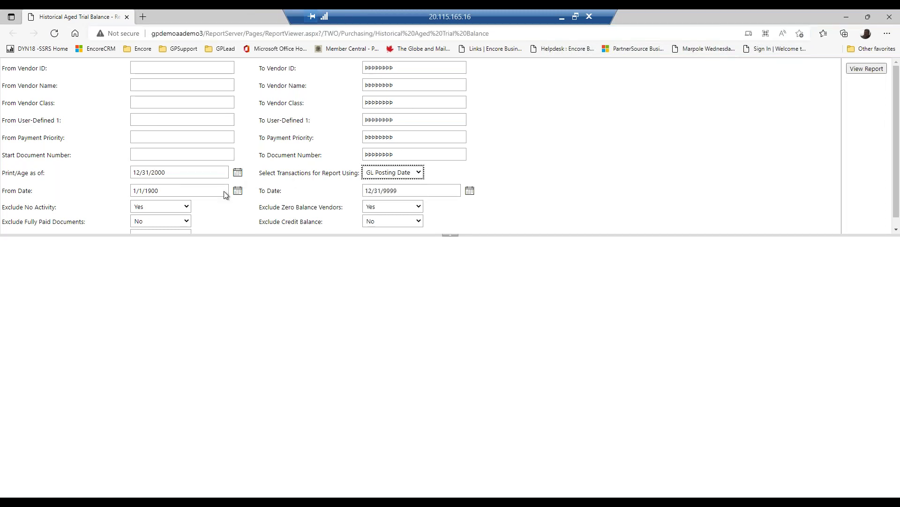
drag(399, 190, 354, 190)
click(368, 187)
text(05/)
key(BackSpace)
key(BackSpace)
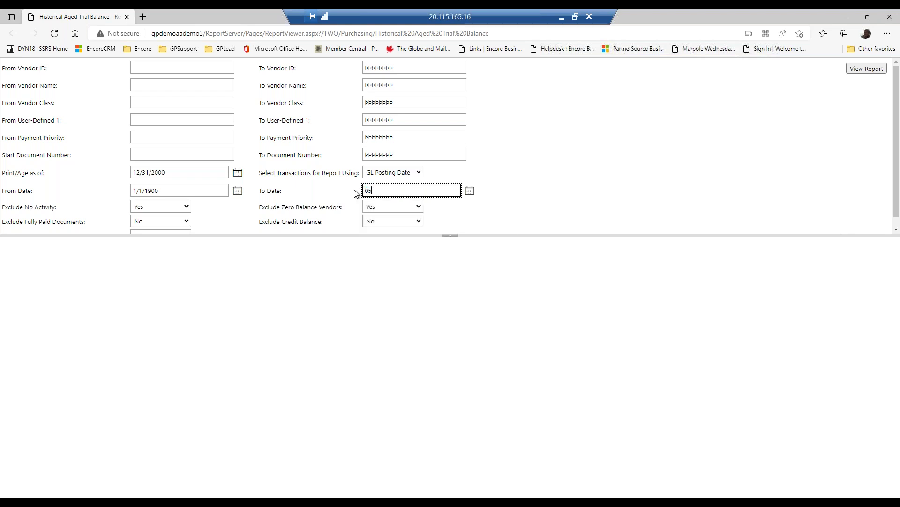
text(4/30/2027)
click(857, 69)
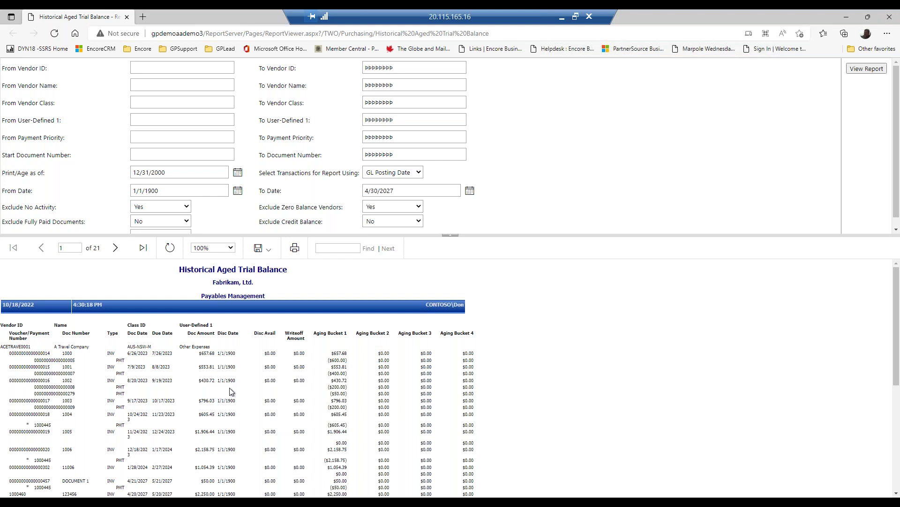
Check the report's export formats and the vendor totals on its last page, and close the browser.
click(268, 254)
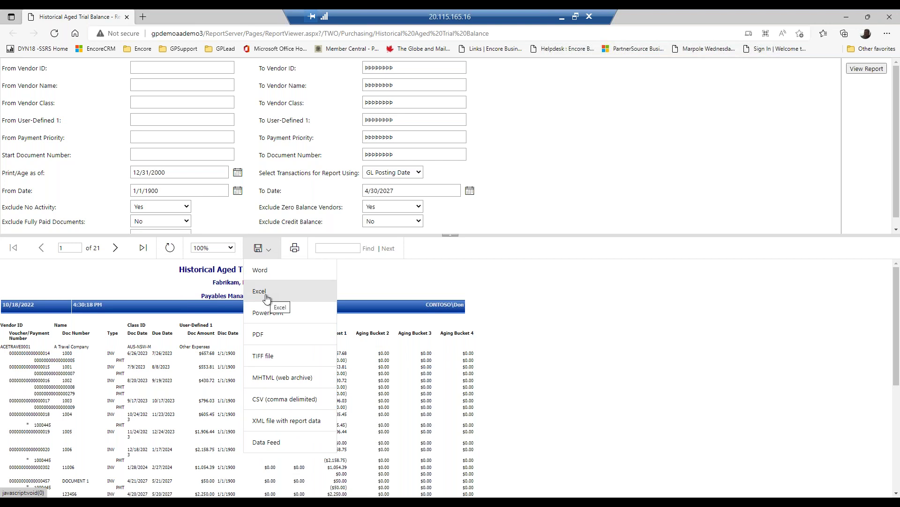
click(534, 385)
scroll(539, 386, down, 4)
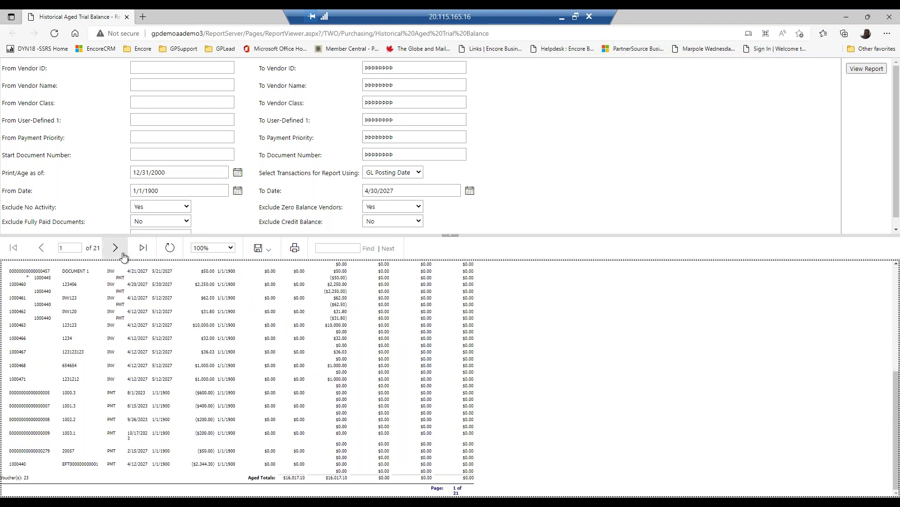
click(143, 248)
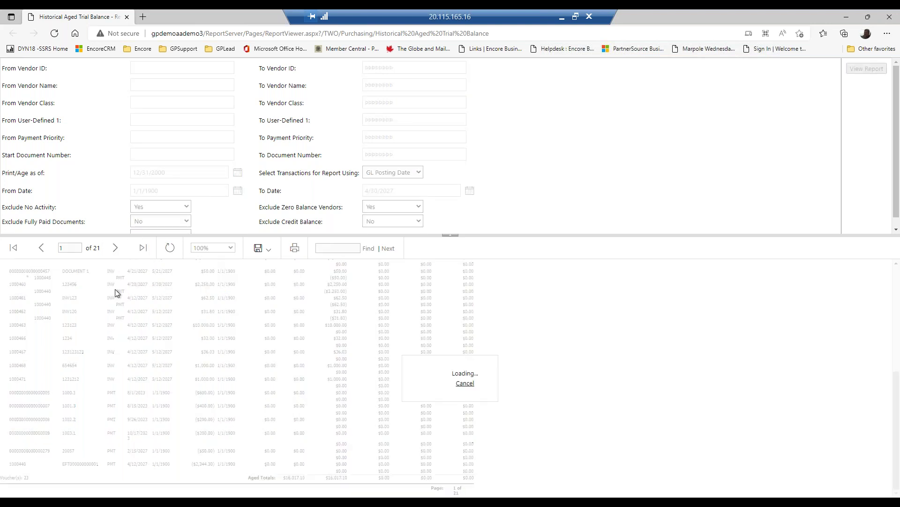
scroll(580, 381, down, 5)
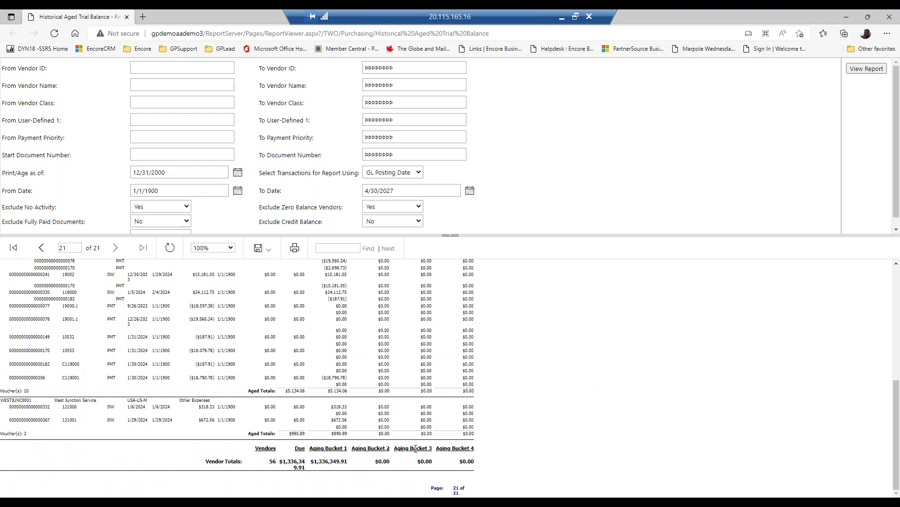
scroll(458, 486, up, 2)
scroll(453, 487, down, 2)
click(889, 20)
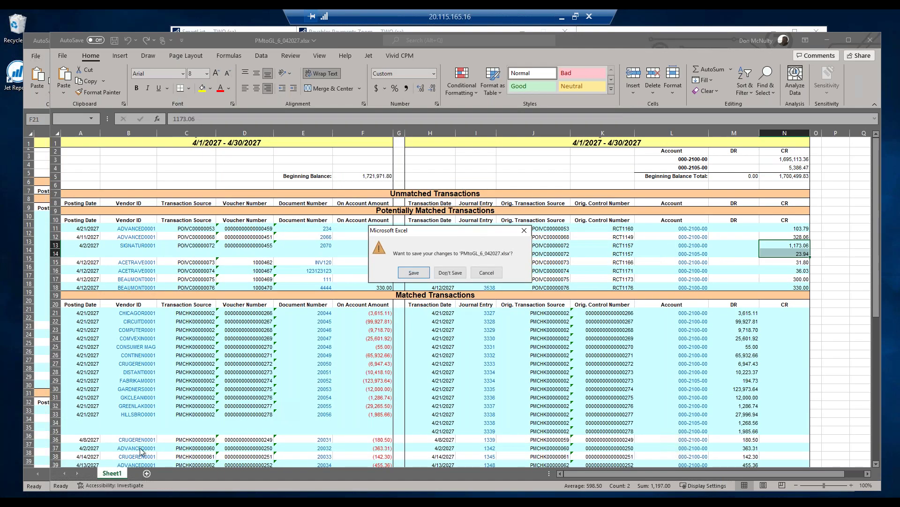
Cancel closing PMtoGL_6_042027.xlsx and save the payables reconciliation in Reconcile to GL.
click(486, 274)
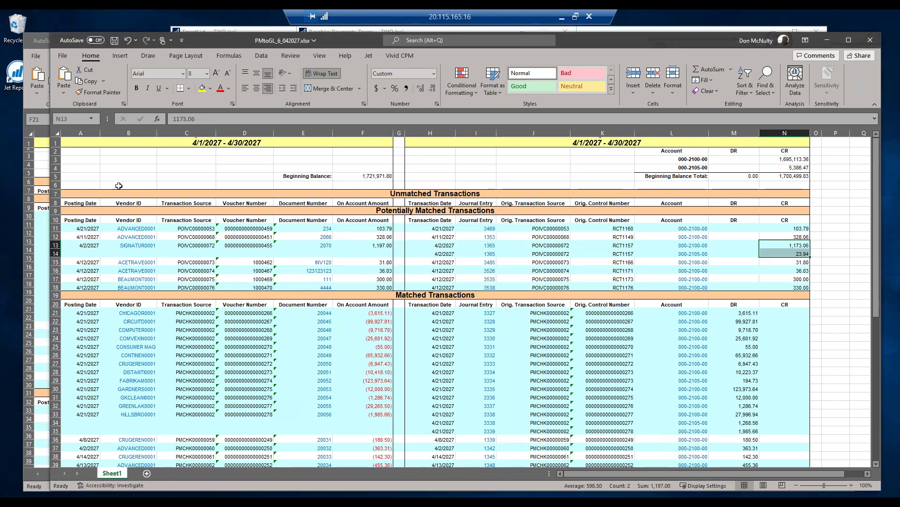
mouse_move(241, 501)
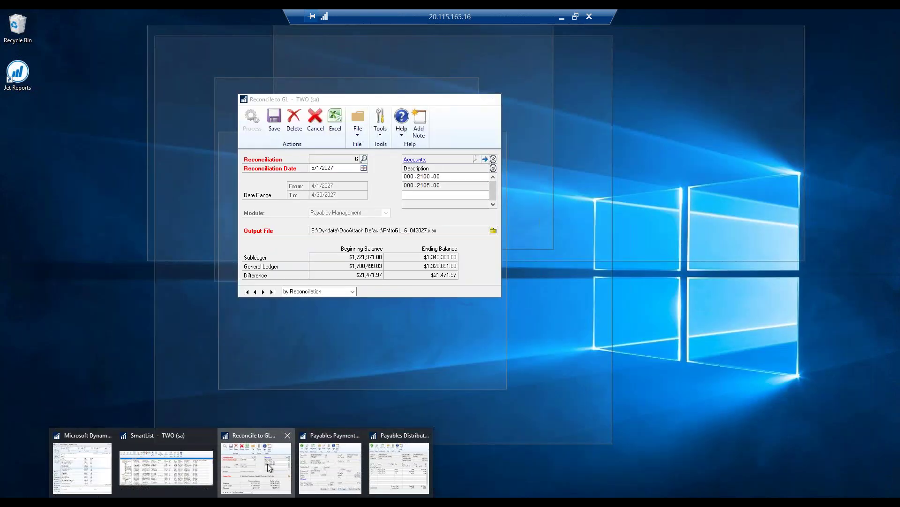
click(271, 467)
click(416, 187)
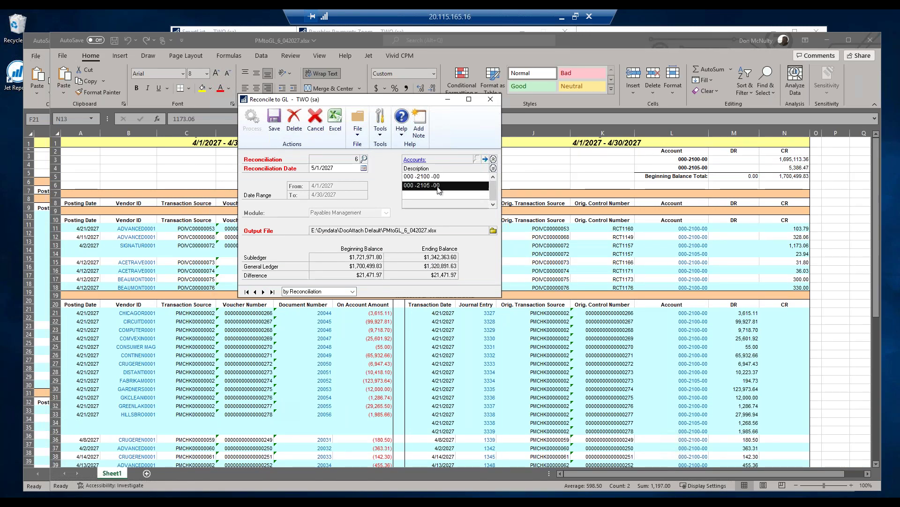
click(274, 119)
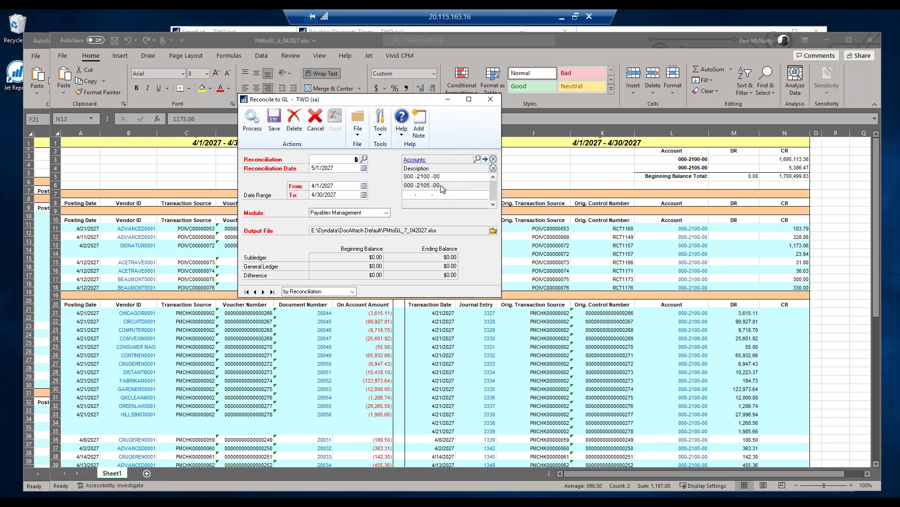
Open the payment details for the GREENLAK0001 transaction in row 21 of PMtoGL_5_042027.xlsx from its document number.
click(45, 225)
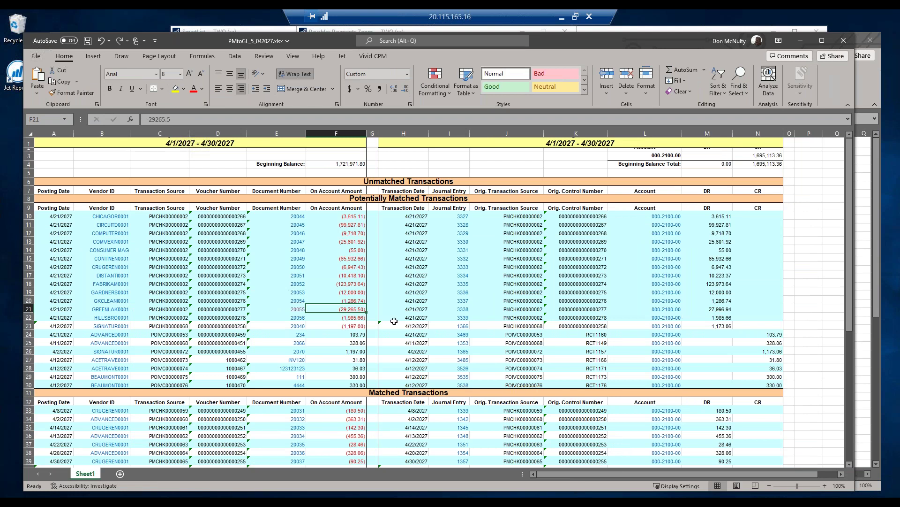
drag(46, 310, 348, 310)
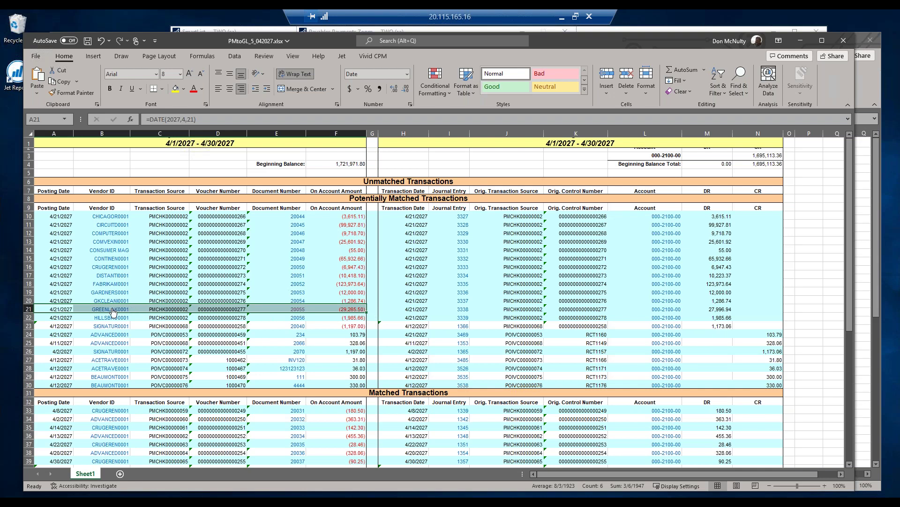
click(293, 312)
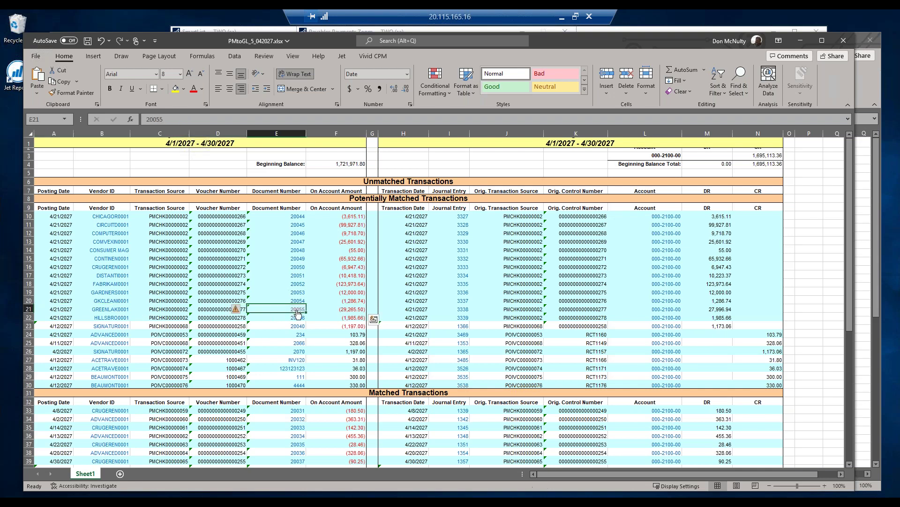
click(465, 321)
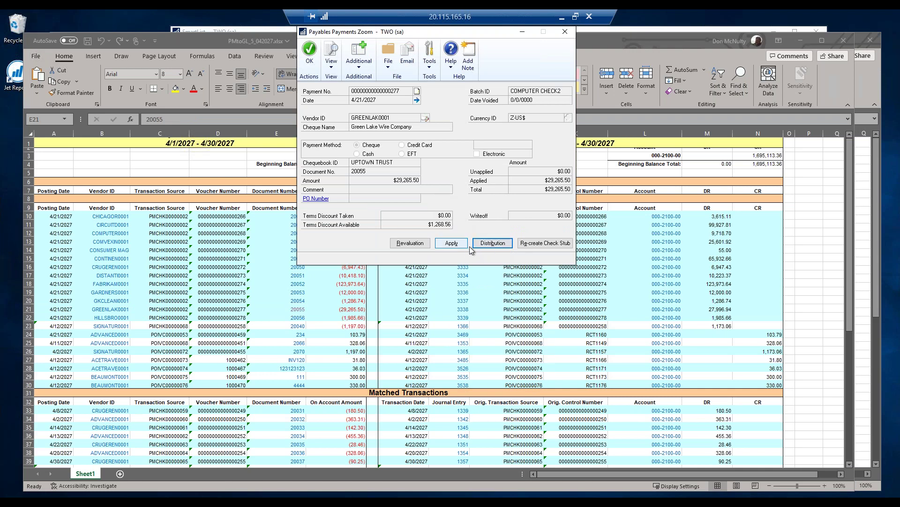
Examine the account distributions of the GREENLAK0001 payment and close the distribution window.
click(486, 244)
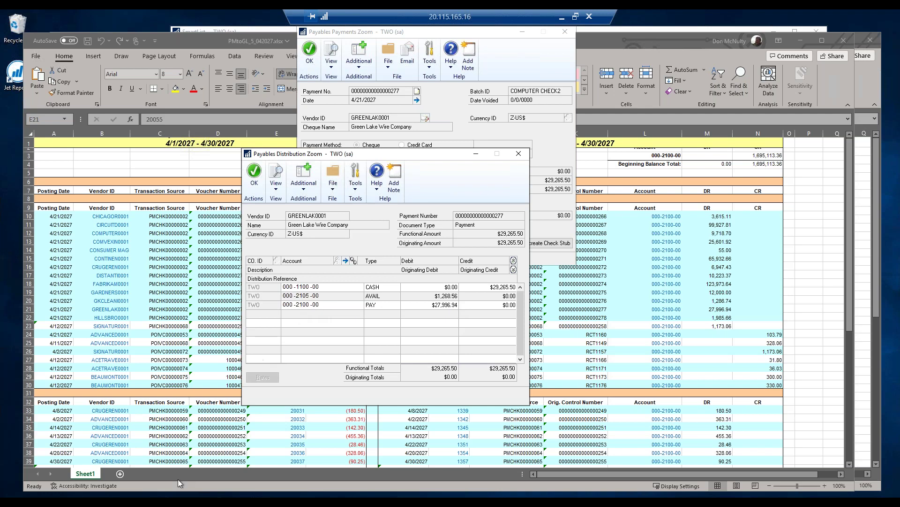
click(178, 500)
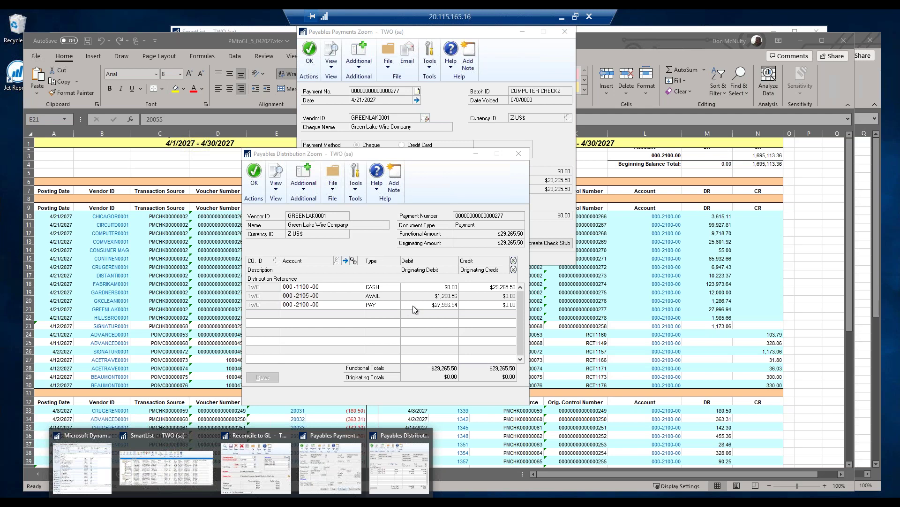
click(517, 153)
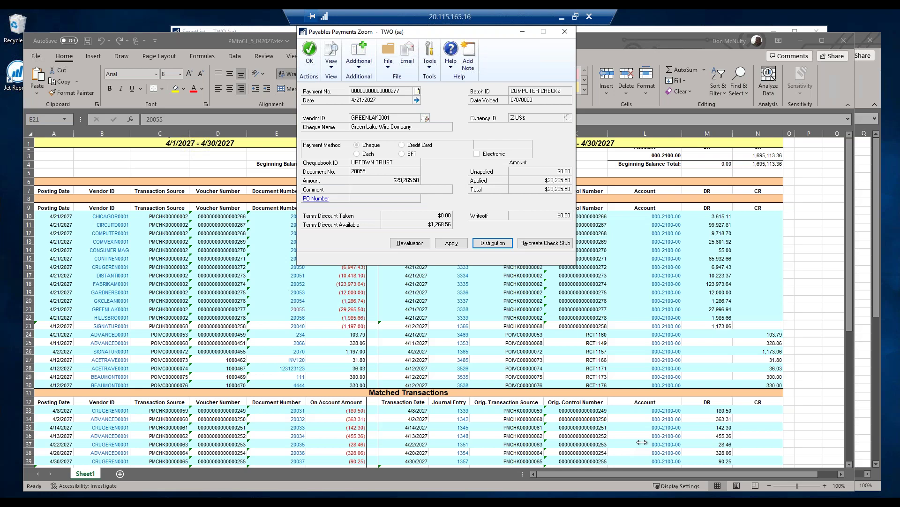
Switch to Reconcile to GL and set the new reconciliation's module to Receivables Management.
click(289, 476)
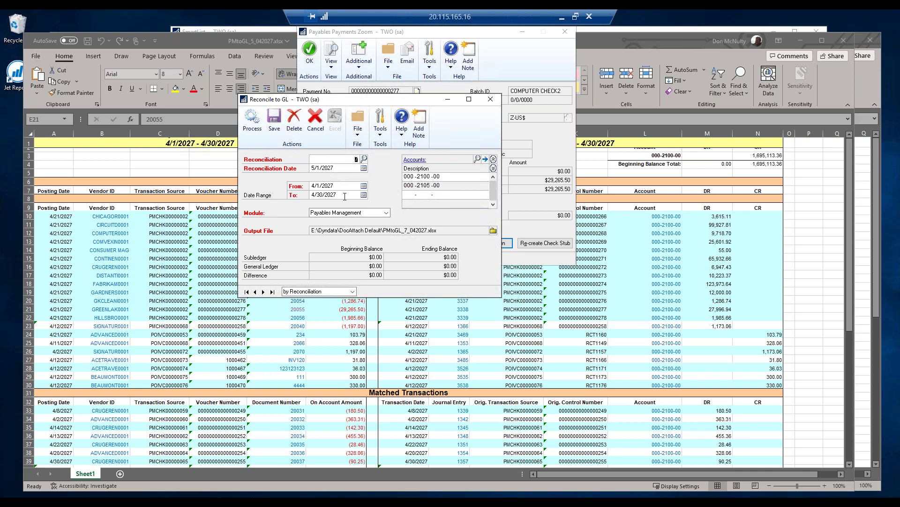
click(348, 213)
click(342, 230)
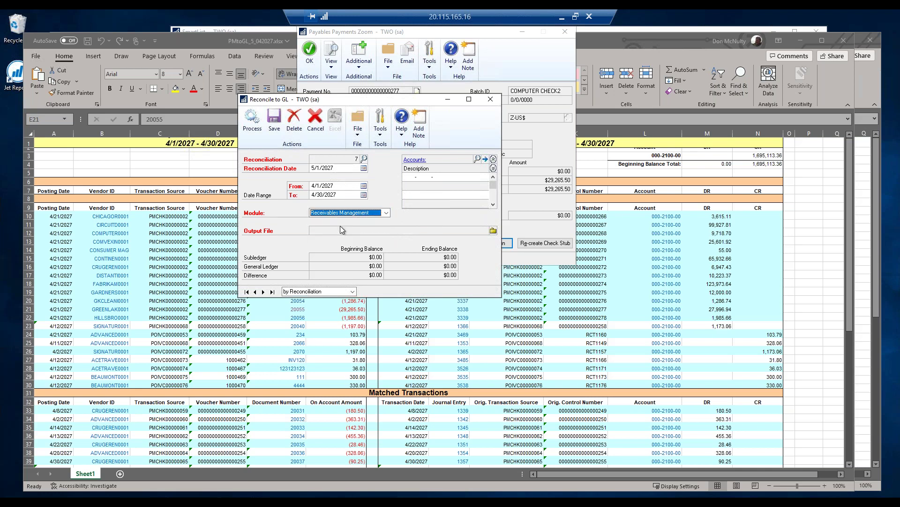
Add account 000-1200-00 to the receivables reconciliation and set its date range to 1/1/2027 through 1/31/2027.
click(408, 178)
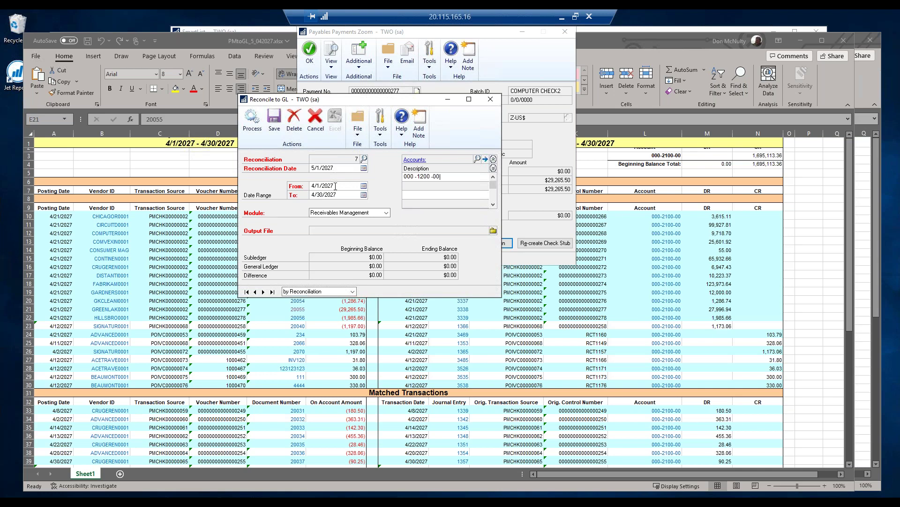
click(319, 186)
drag(324, 186, 311, 186)
text(0101)
click(342, 195)
Set the output file to RMtoGL_7_012027.xlsx in E:\Dyndata\DocAttach Default and process the receivables reconciliation.
click(493, 231)
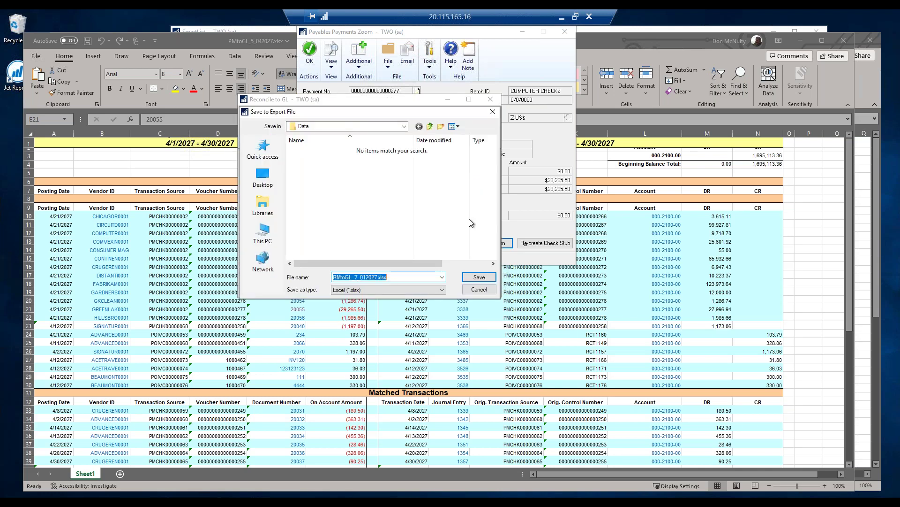
click(404, 126)
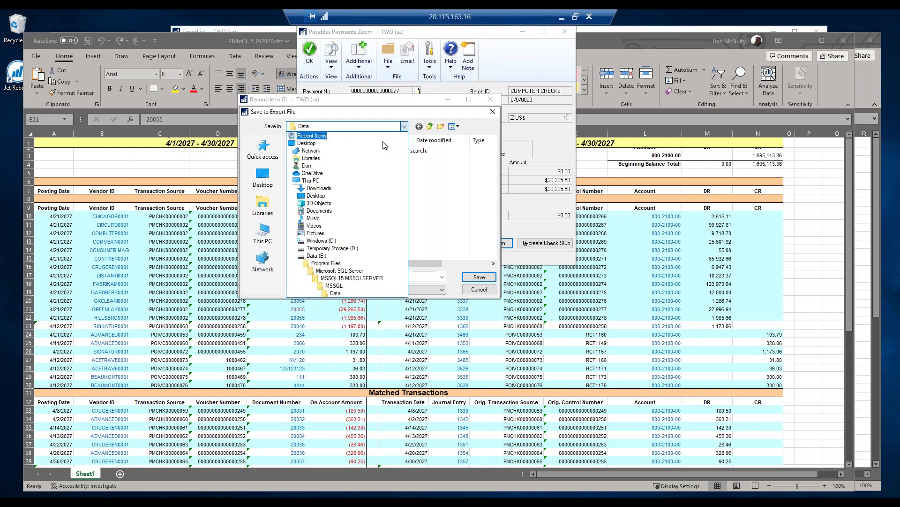
click(321, 257)
double_click(316, 150)
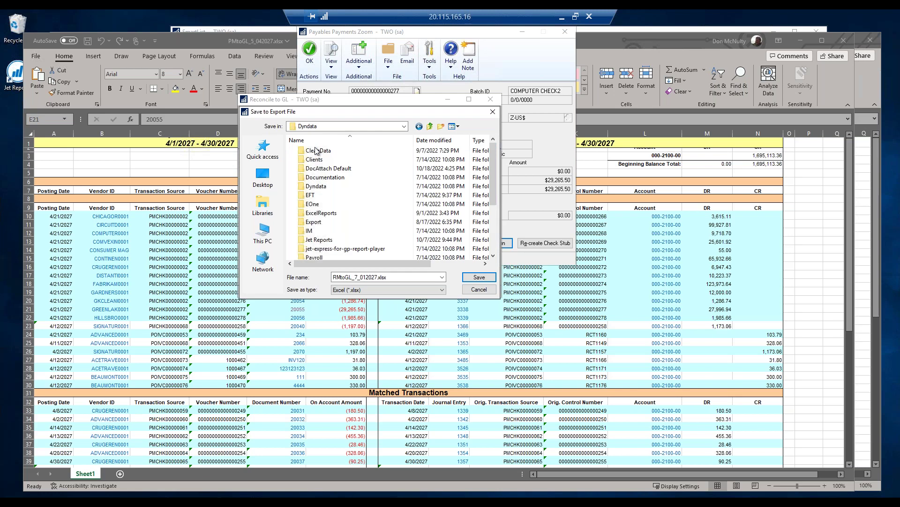
double_click(328, 168)
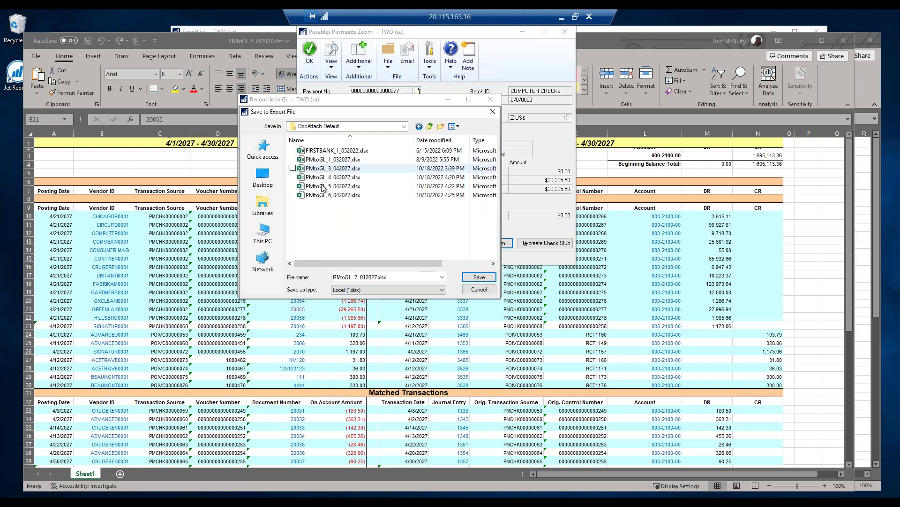
click(477, 277)
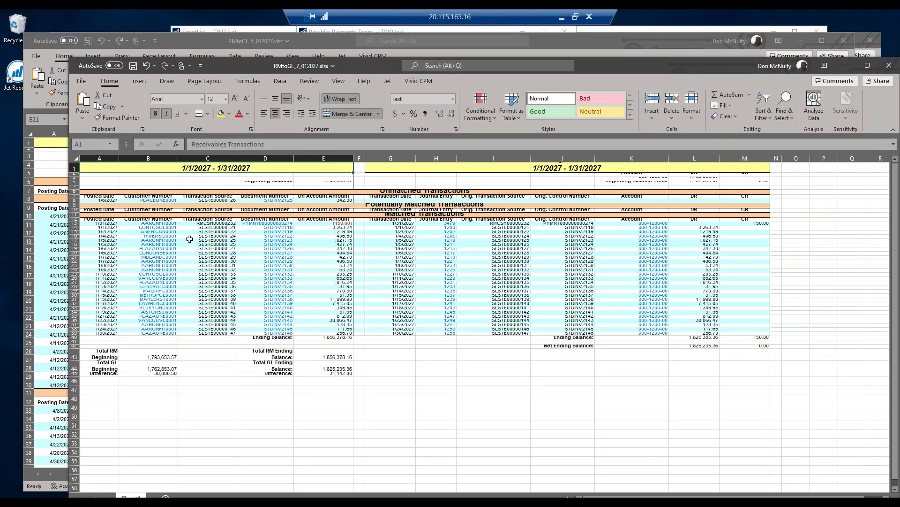
AutoFit the row heights in RMtoGL_7_012027.xlsx from row 7 down through the ending balance rows, then clear the row selection.
drag(73, 197, 74, 341)
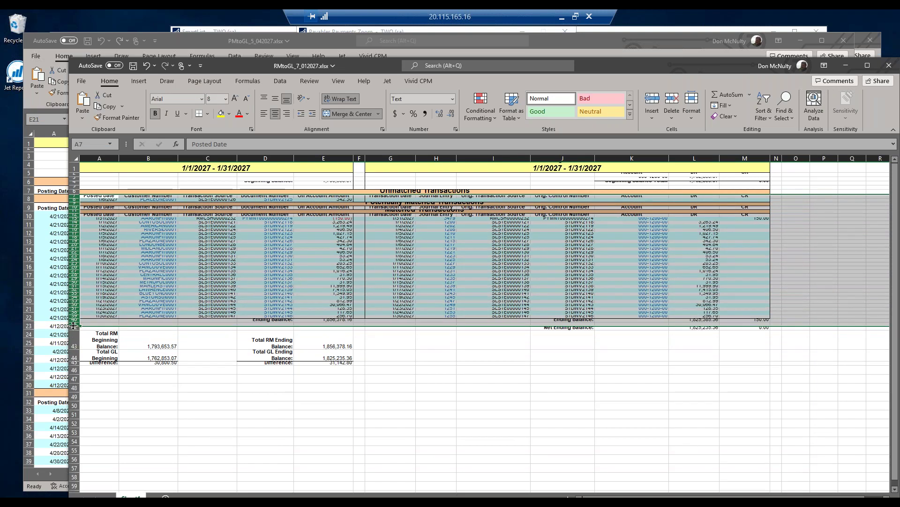
double_click(74, 325)
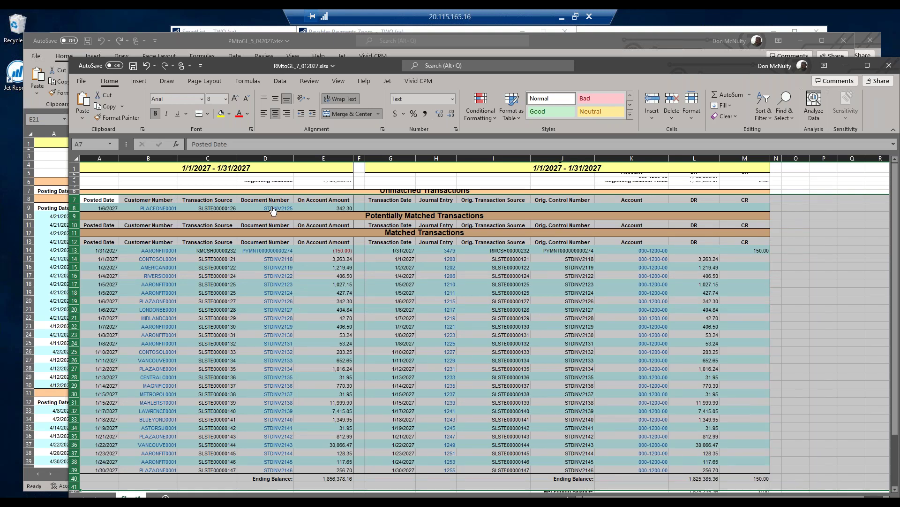
click(306, 292)
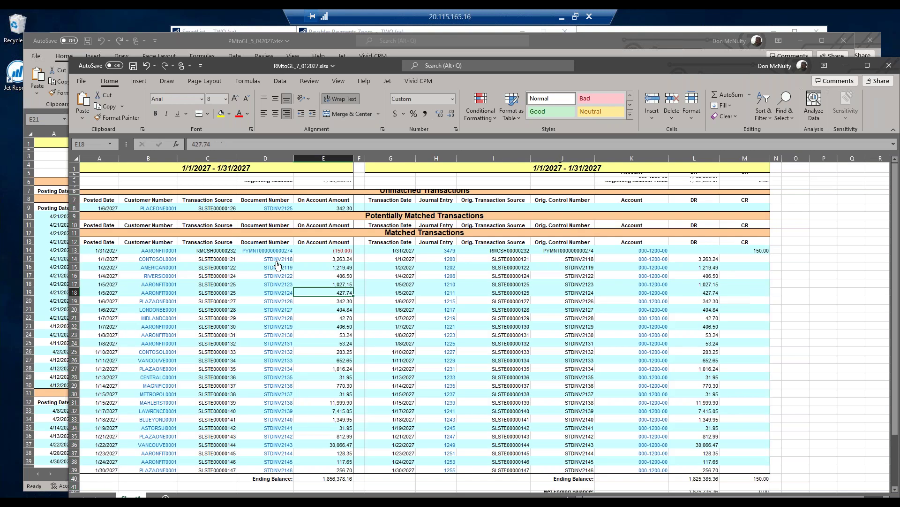
Try to open the unmatched document in row 8 from its document number, allowing the hyperlink and dismissing the Dynamics GP message.
click(276, 209)
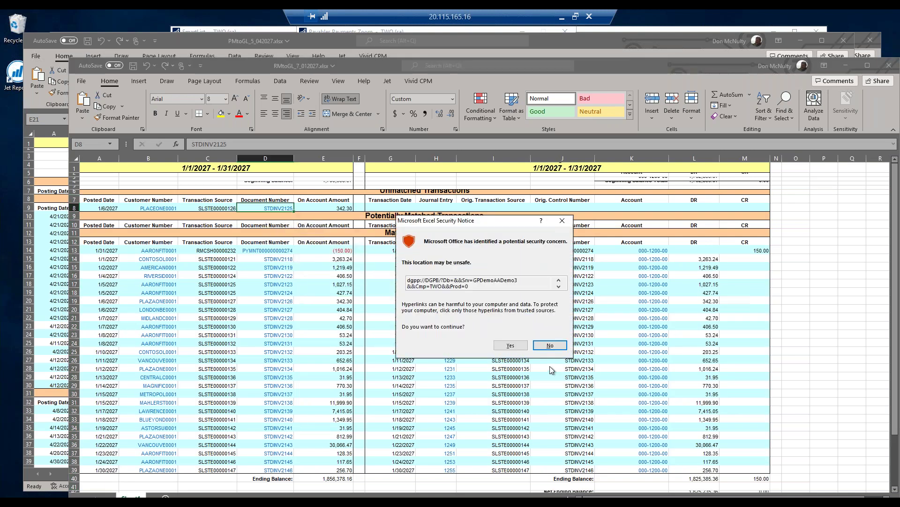
click(509, 346)
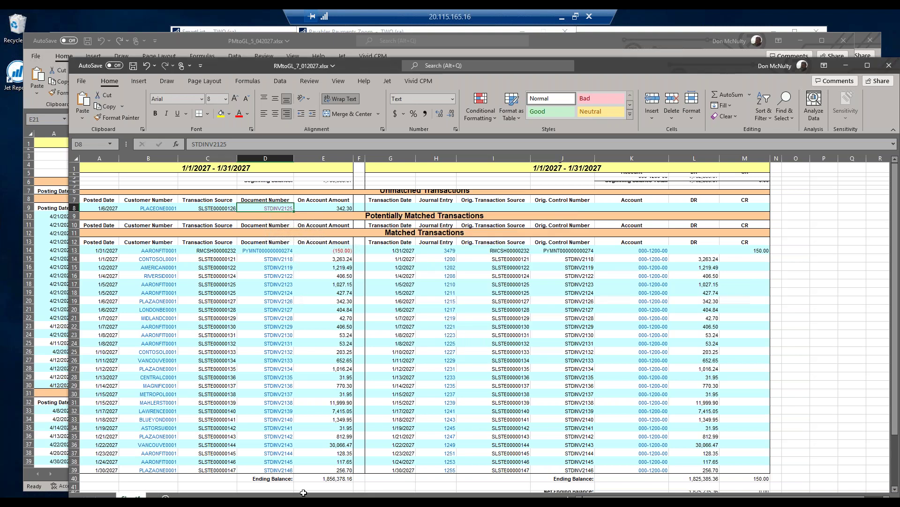
mouse_move(305, 494)
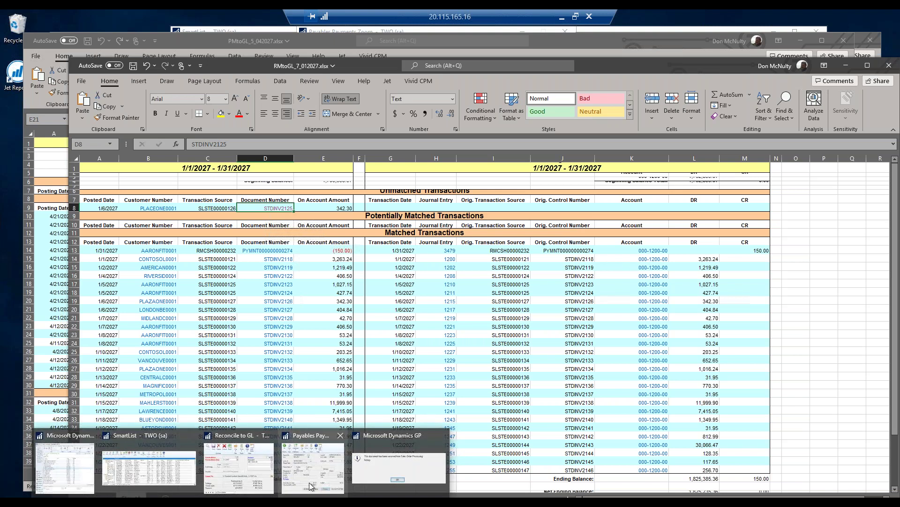
click(387, 478)
click(448, 287)
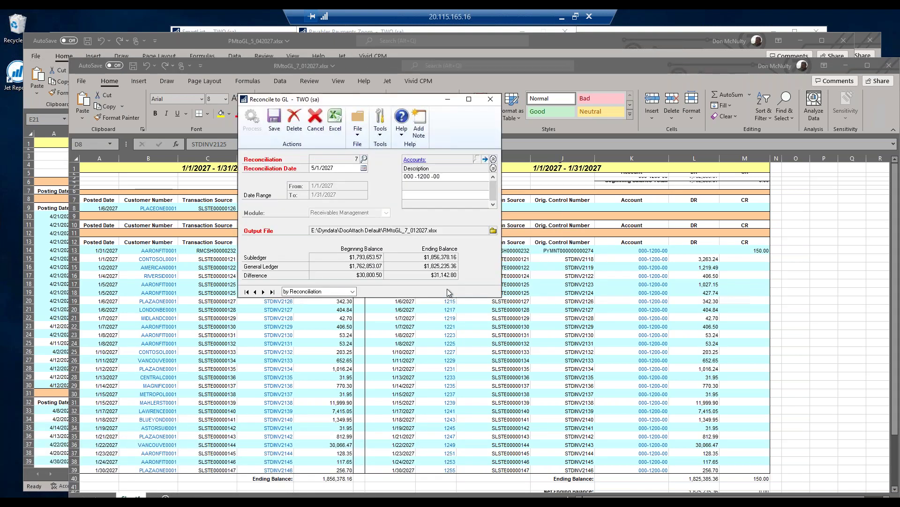
Close the Reconcile to GL and Payables Payments Zoom windows and return to RMtoGL_7_012027.xlsx in Excel.
click(490, 99)
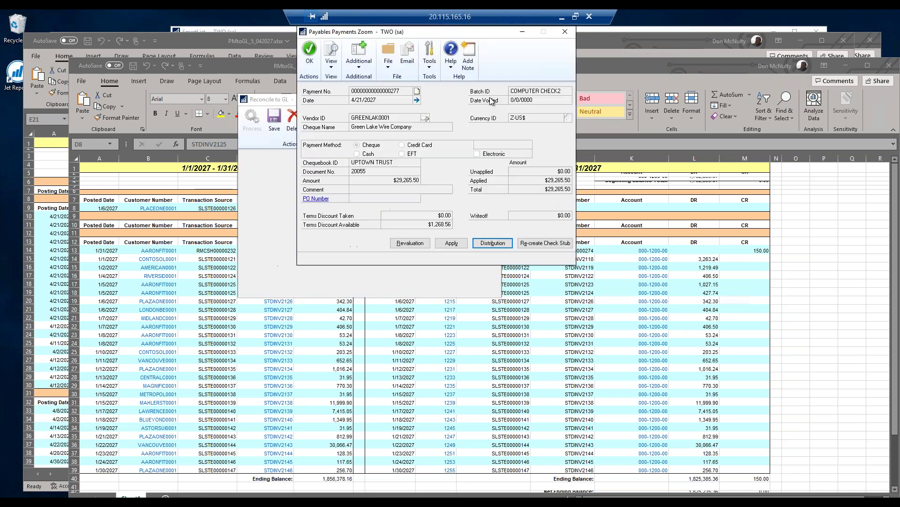
click(563, 32)
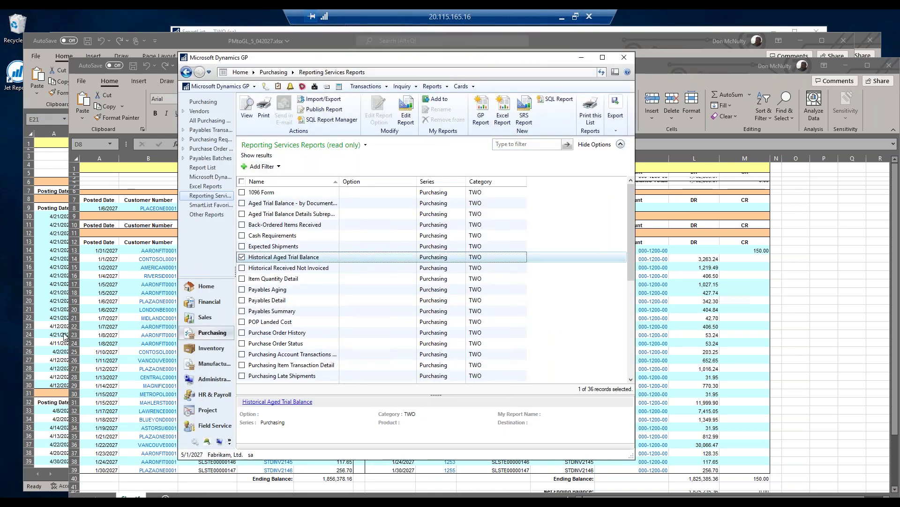
click(129, 289)
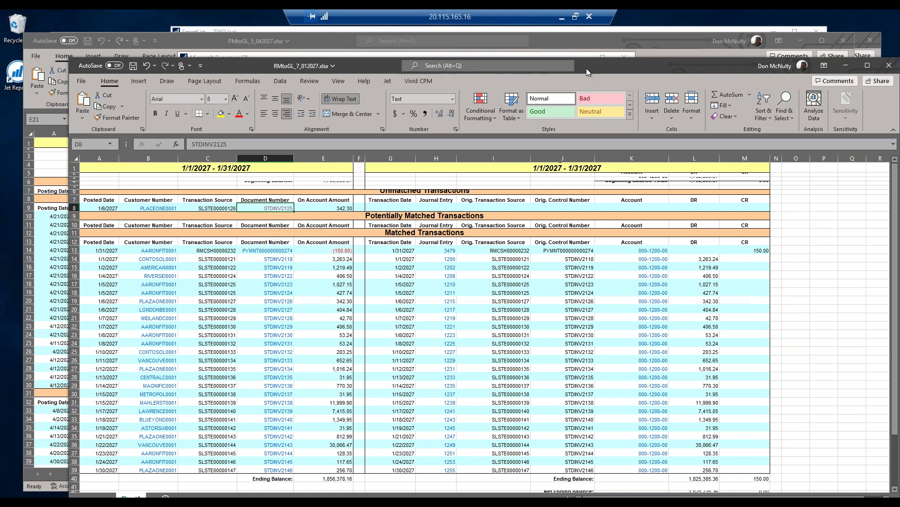
drag(607, 64, 600, 58)
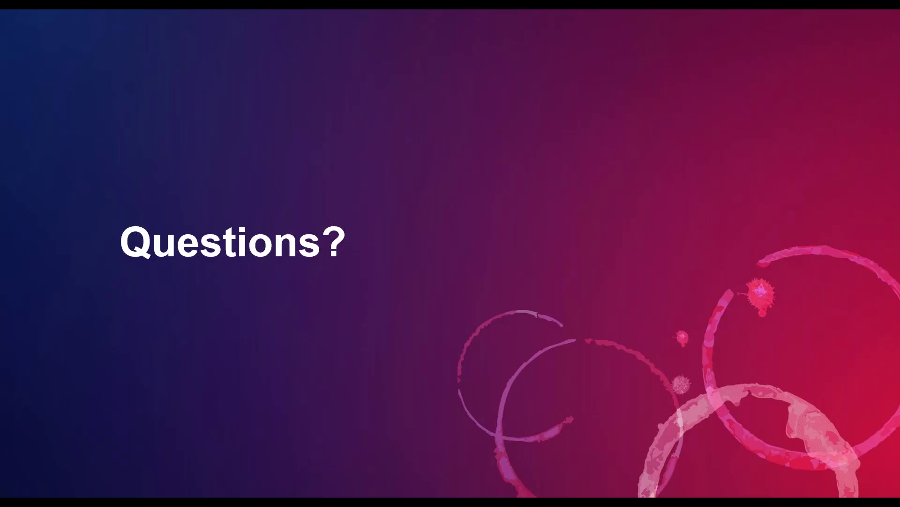
key(Right)
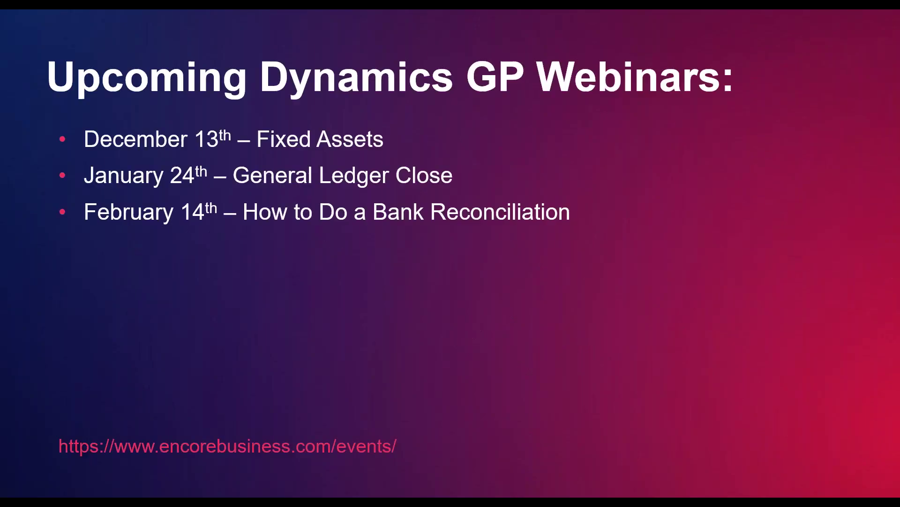